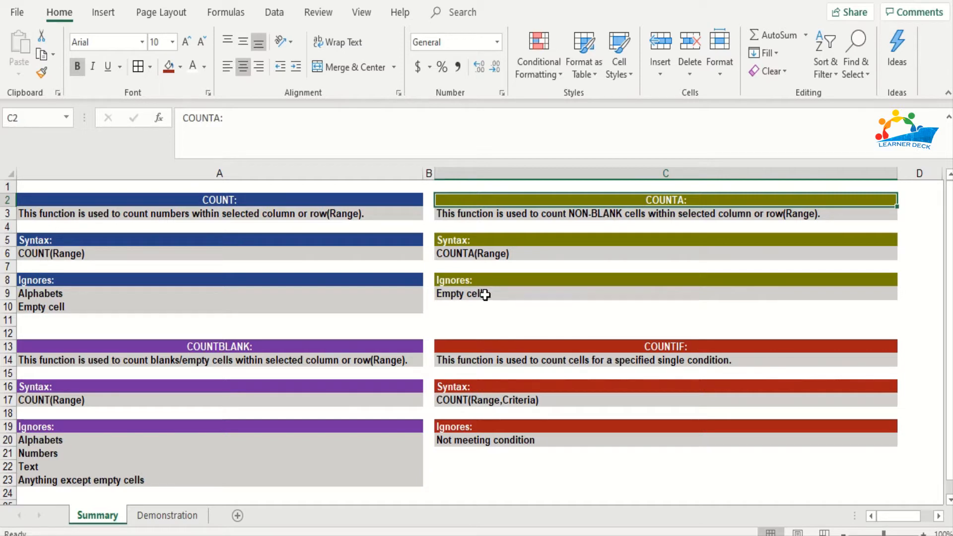
Step: Review the COUNTBLANK heading and description on the Summary sheet, and open the Demonstration sheet
click(222, 345)
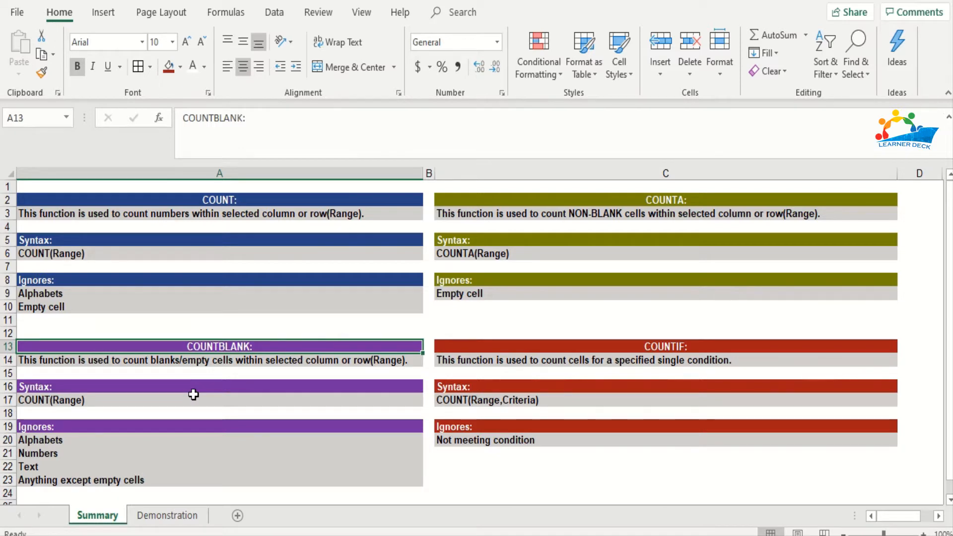
click(192, 358)
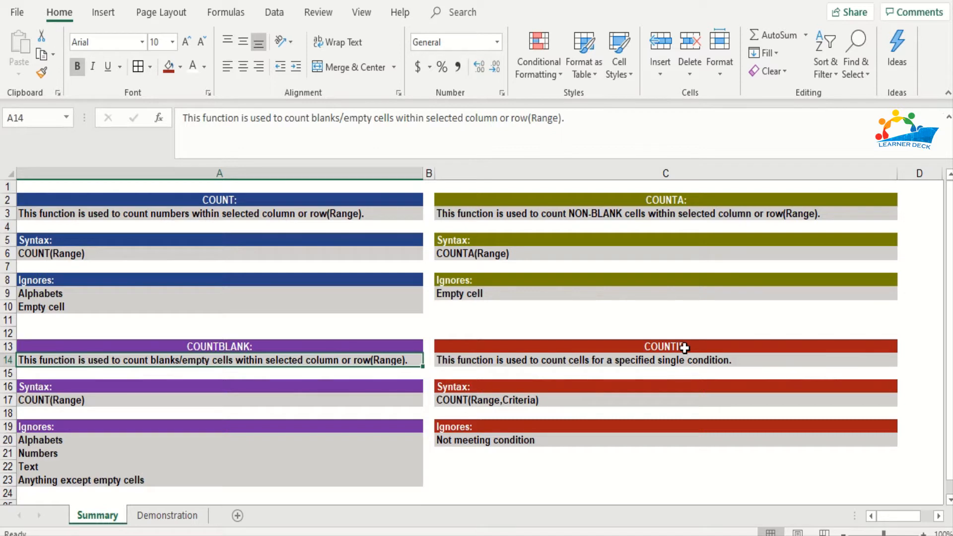
click(169, 516)
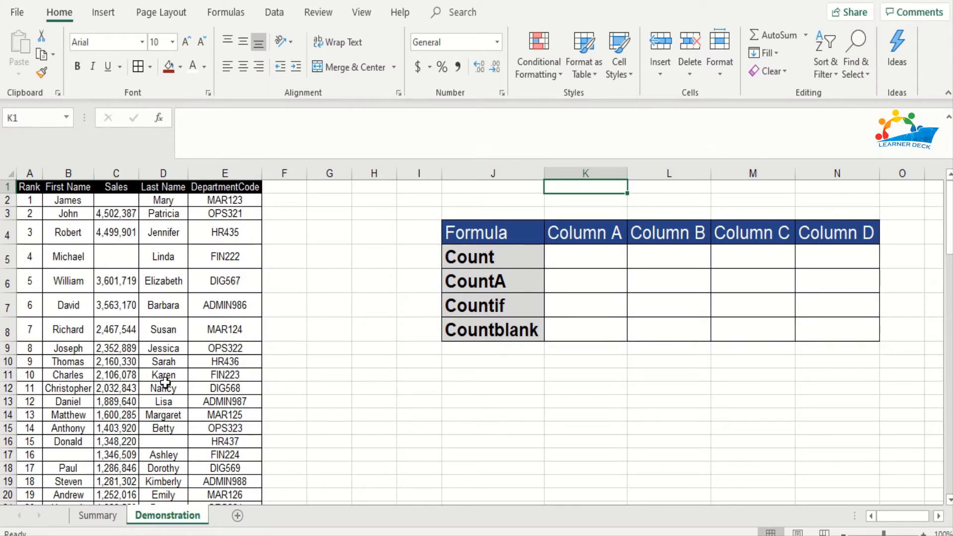
Step: Enter =COUNT(A2:A101) in cell K5, the Count row under Column A
click(576, 256)
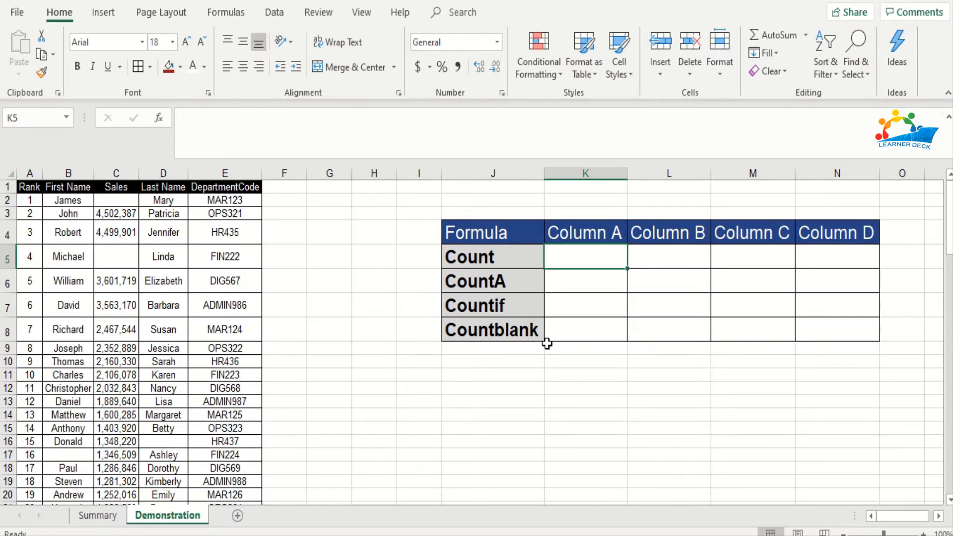
text(=)
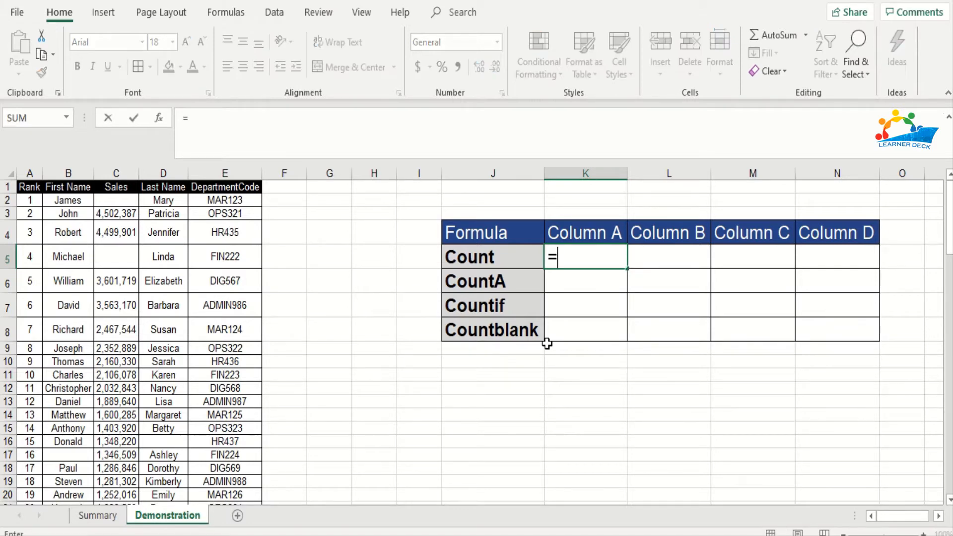
text(coun)
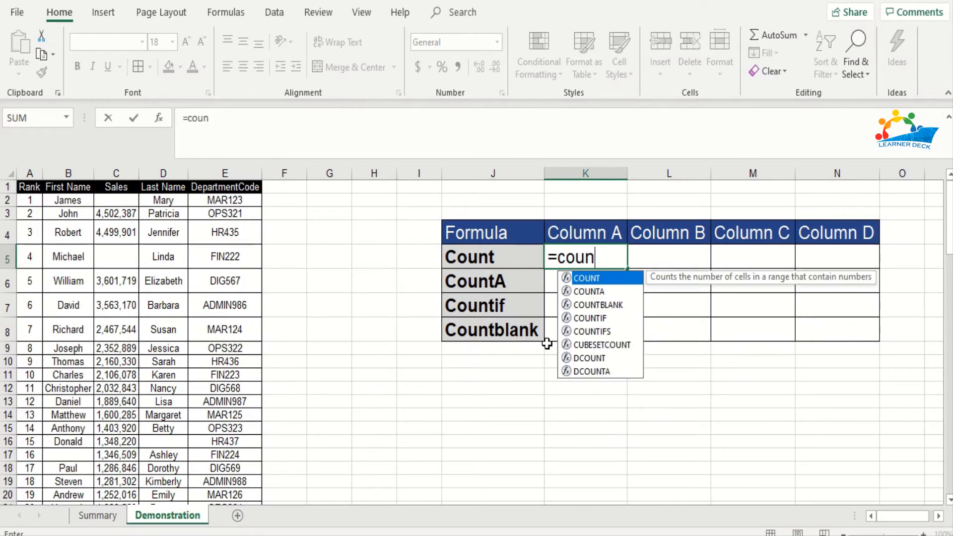
text(t)
key(Tab)
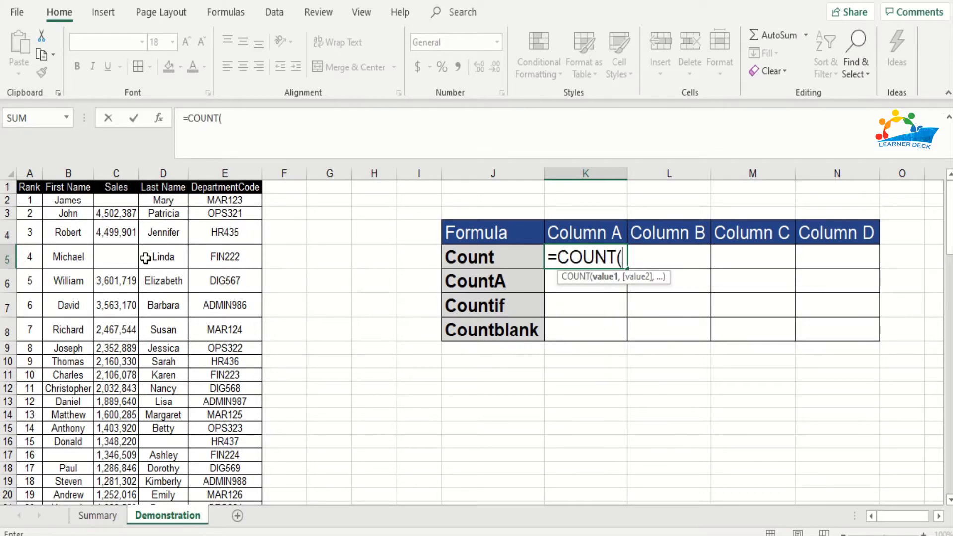
click(32, 198)
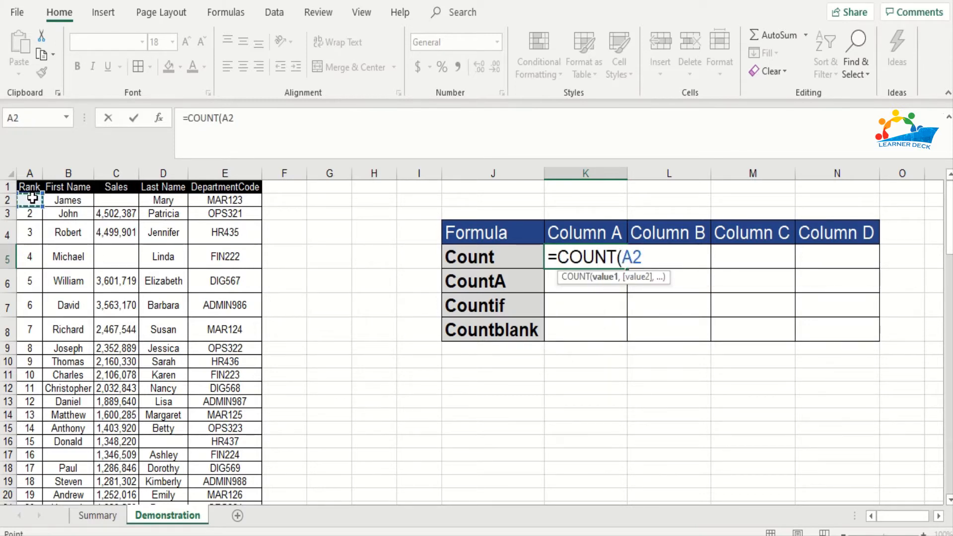
key(ctrl+shift+Down)
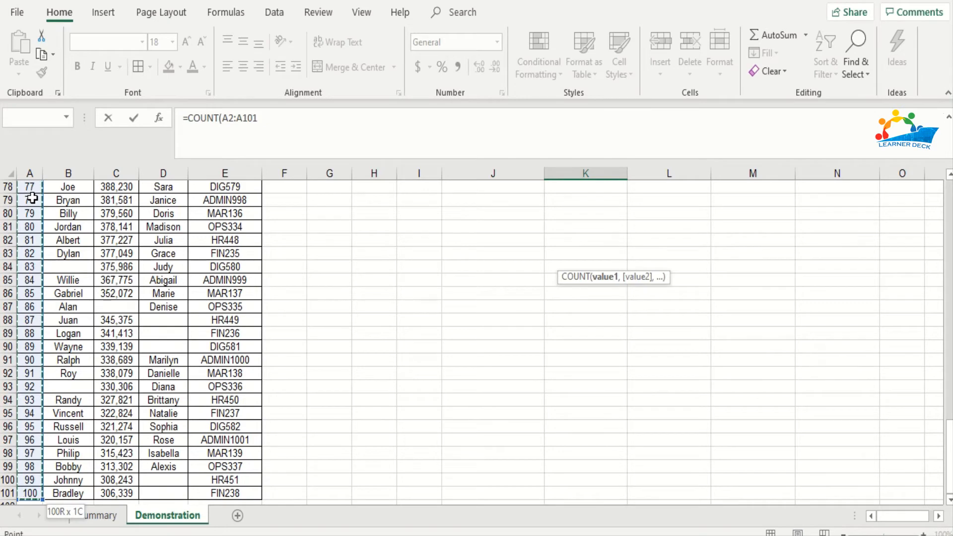
text())
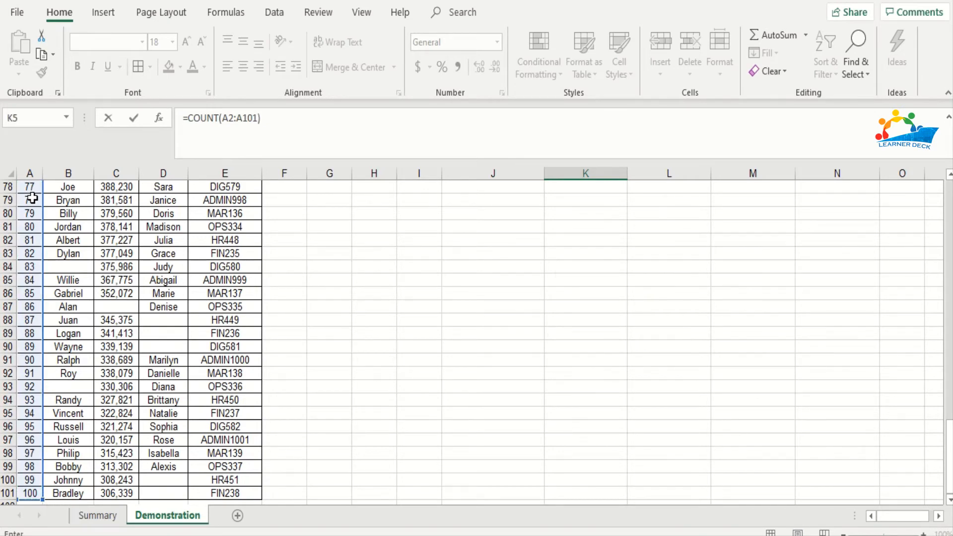
key(ctrl+Return)
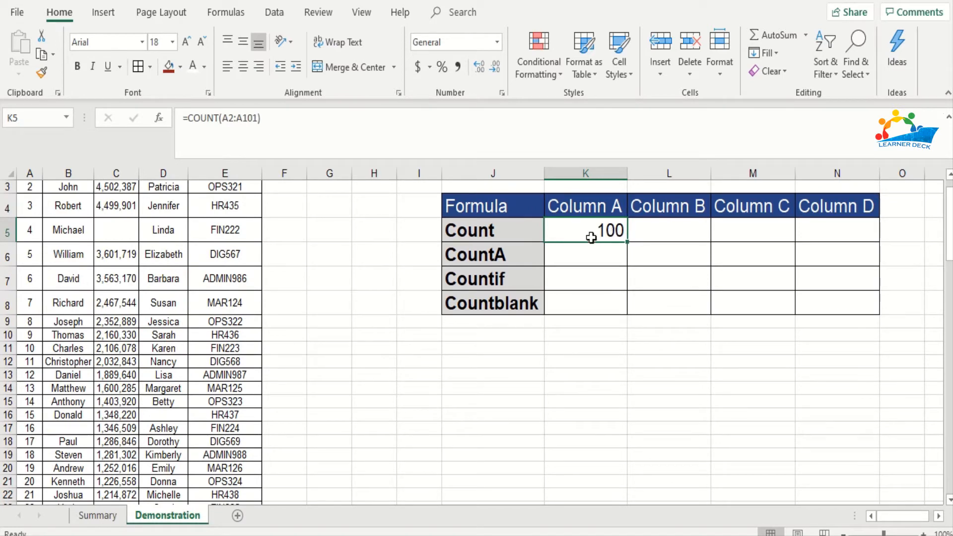
Step: Look over the first Rank entries in column A, from A6 up to the header and back to A2
click(25, 247)
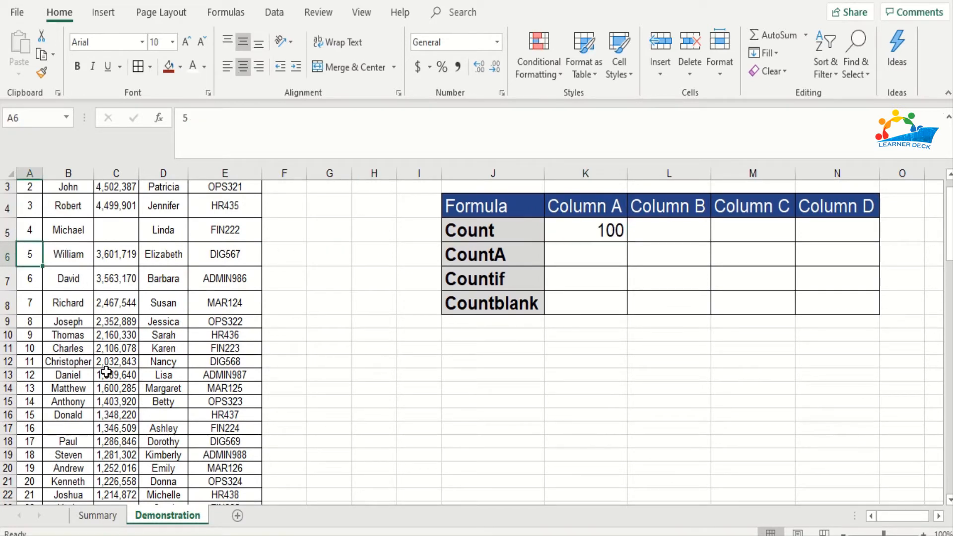
key(Up)
key(Up)
key(Up)
key(Up)
key(Up)
key(Down)
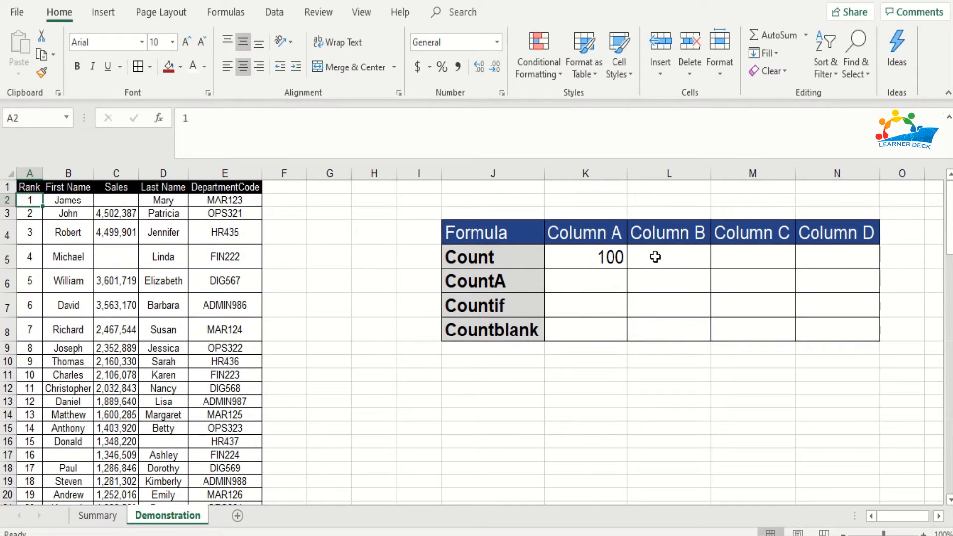
Step: Copy the Count formula from K5 into L5, M5 and N5 for Columns B, C and D
click(606, 257)
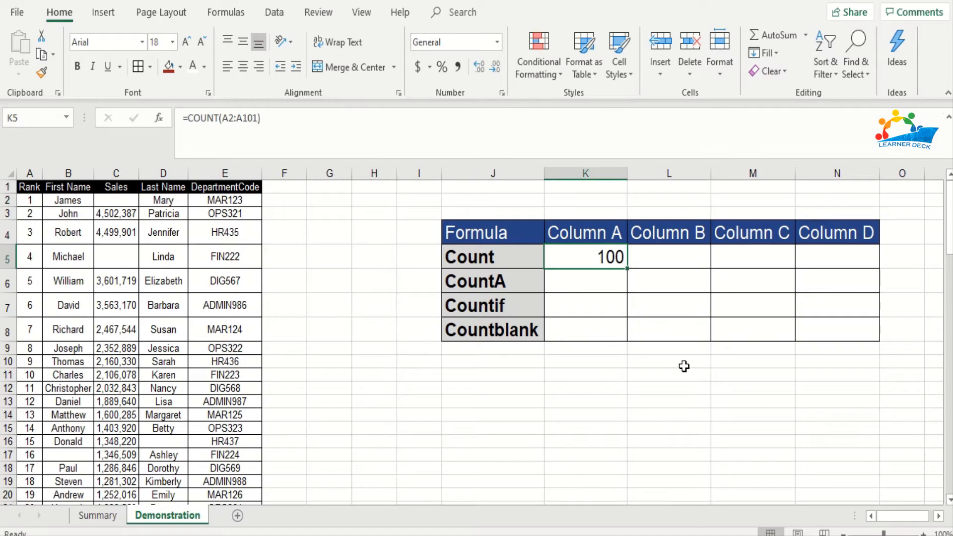
key(ctrl+c)
key(Right)
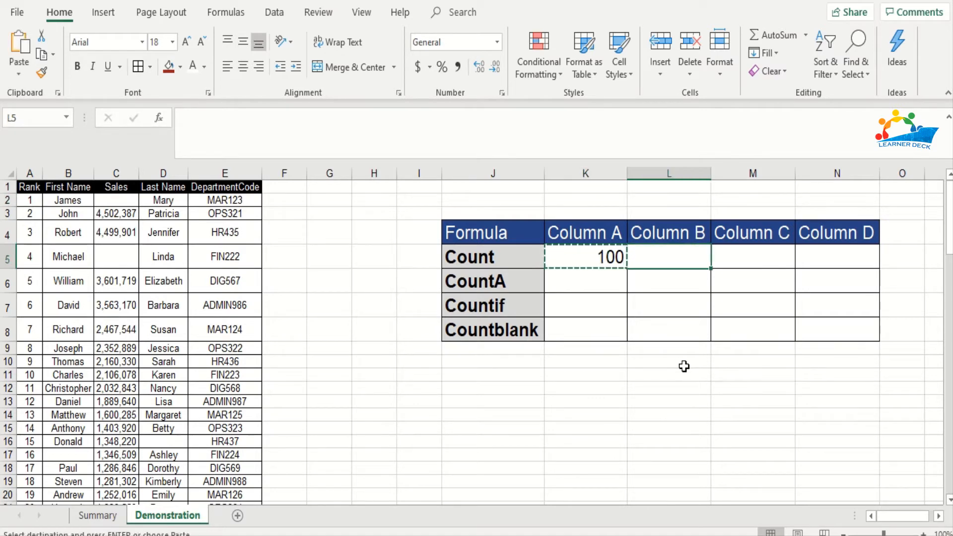
key(ctrl+v)
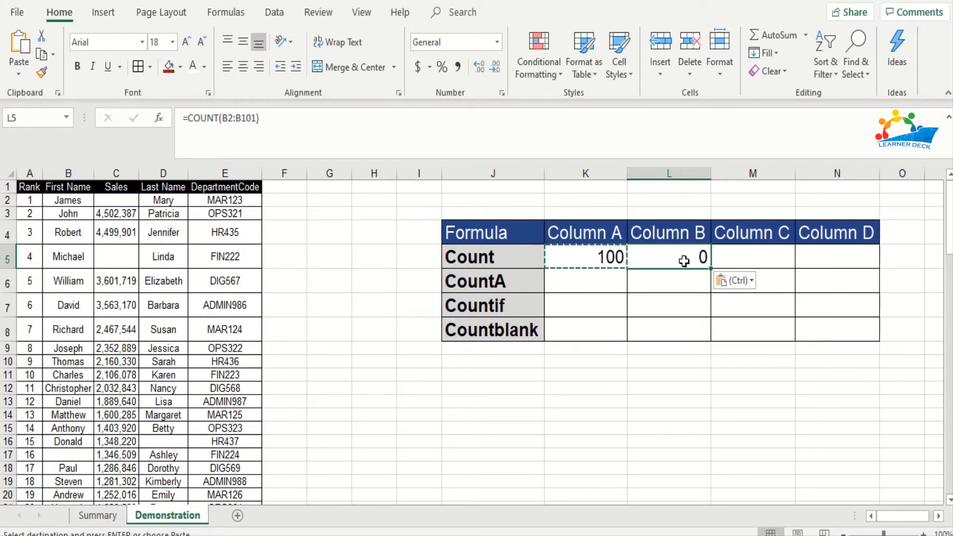
key(ctrl+c)
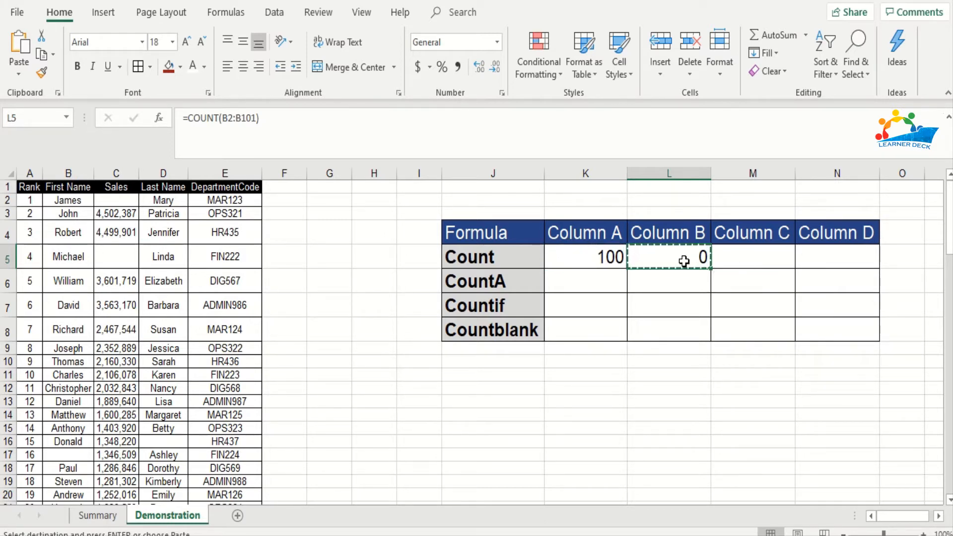
key(Right)
key(ctrl+v)
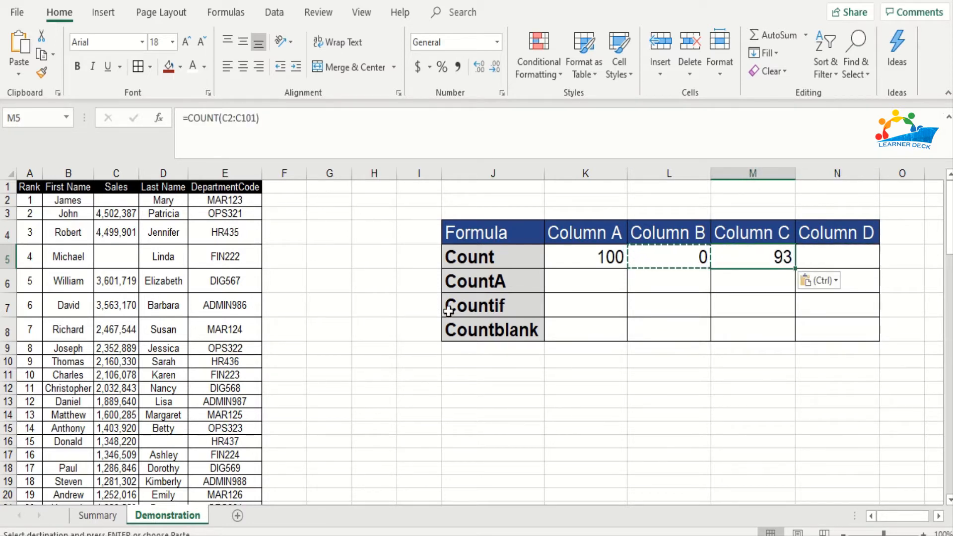
click(833, 261)
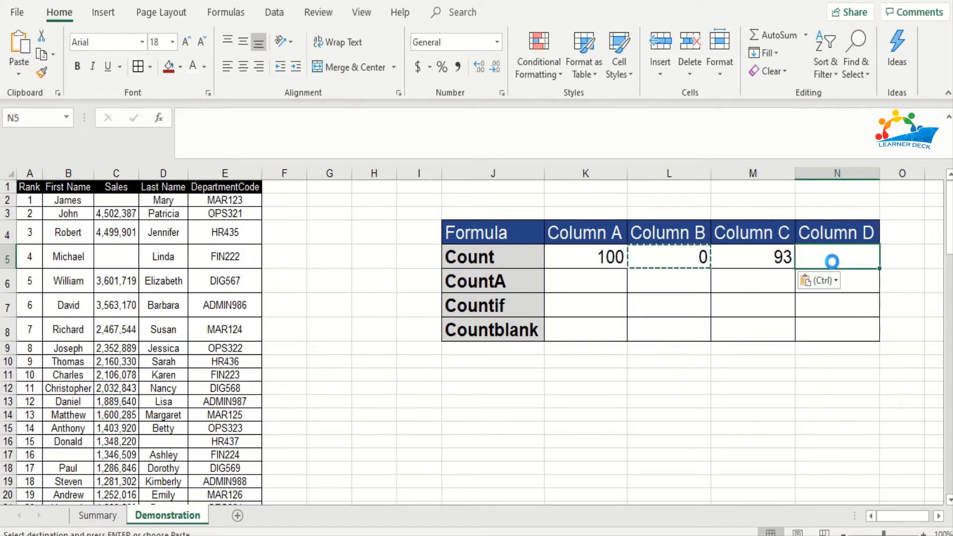
key(ctrl+v)
Step: Examine the kind of entries in the First Name and Last Name columns of the source data
key(Left)
key(Left)
key(Left)
key(Left)
key(Left)
key(Left)
key(Left)
key(Left)
key(Left)
key(Left)
key(Left)
key(Left)
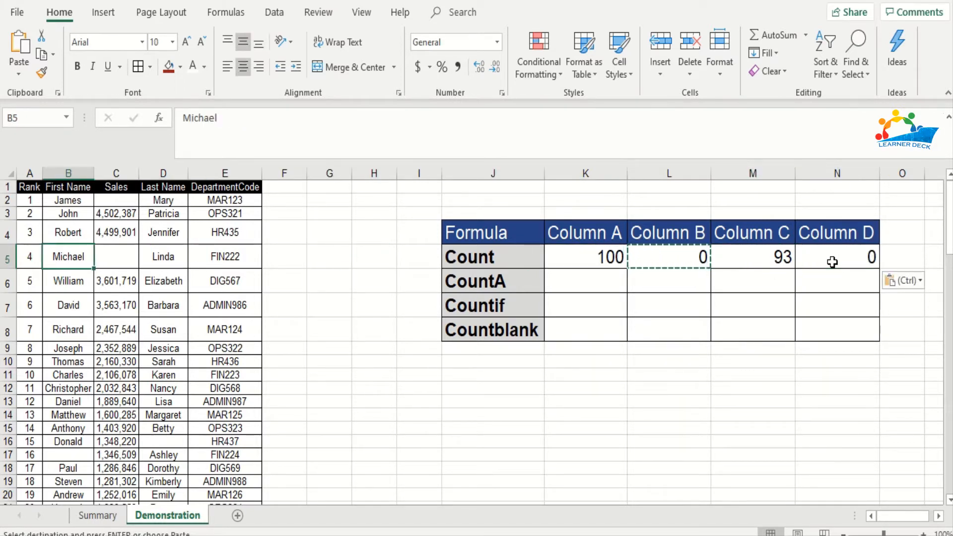
key(Right)
key(Right)
key(Down)
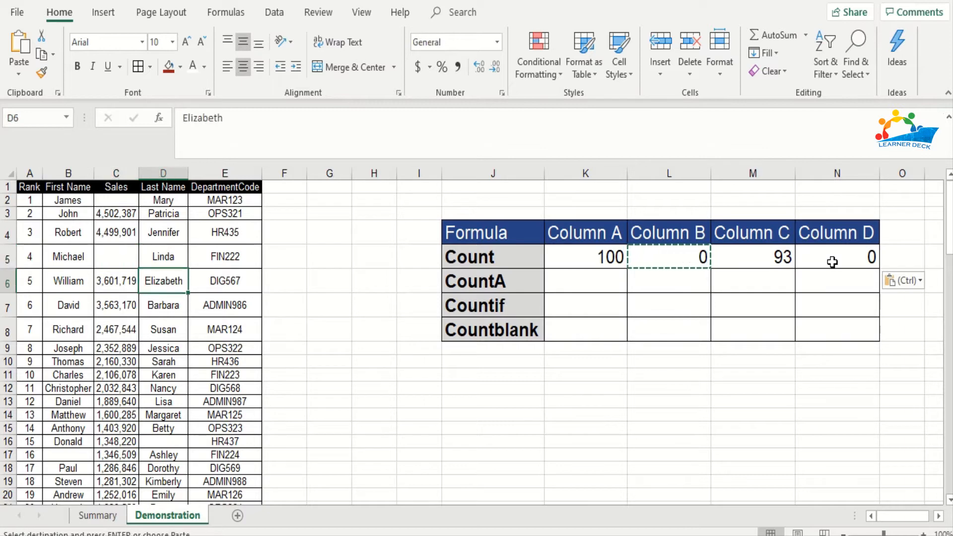
key(ctrl+Down)
key(Down)
key(Up)
key(Up)
key(Up)
key(Up)
key(Up)
key(Up)
key(Up)
key(Up)
key(Up)
key(Up)
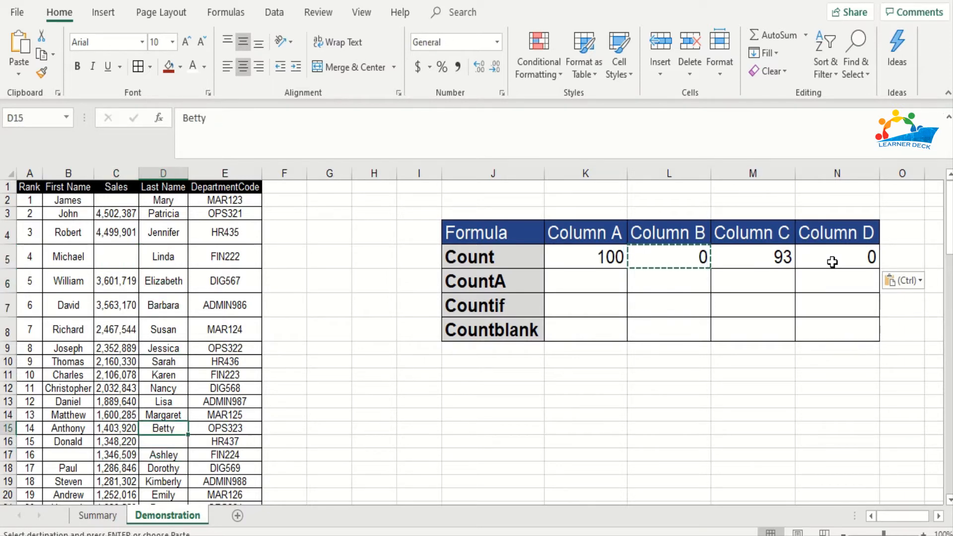
key(Up)
key(Up)
key(Up)
key(Up)
key(Up)
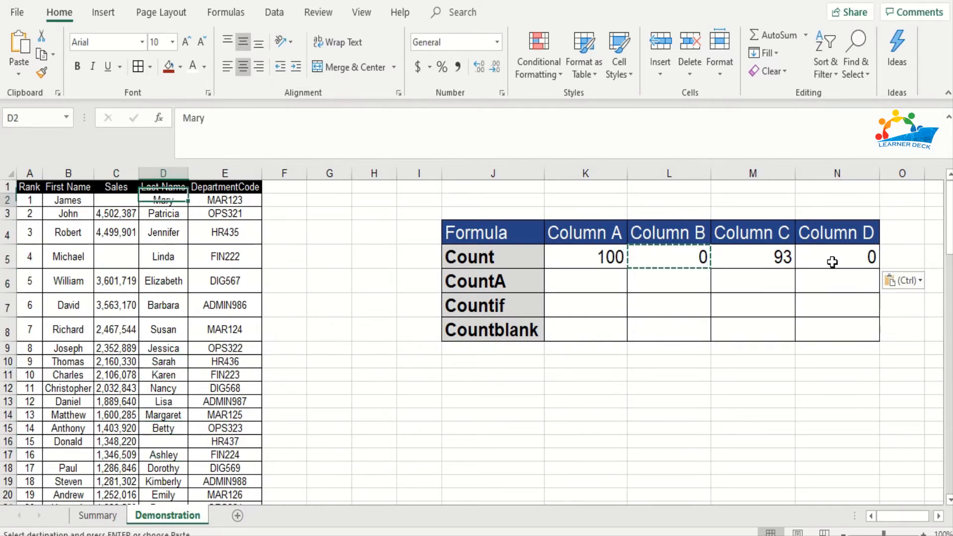
Step: Enter =COUNTA(A2:A101) in cell K6, the CountA row under Column A
key(Right)
key(Right)
key(Right)
key(Right)
key(Right)
key(Right)
key(Right)
key(Down)
key(Down)
key(Down)
key(Down)
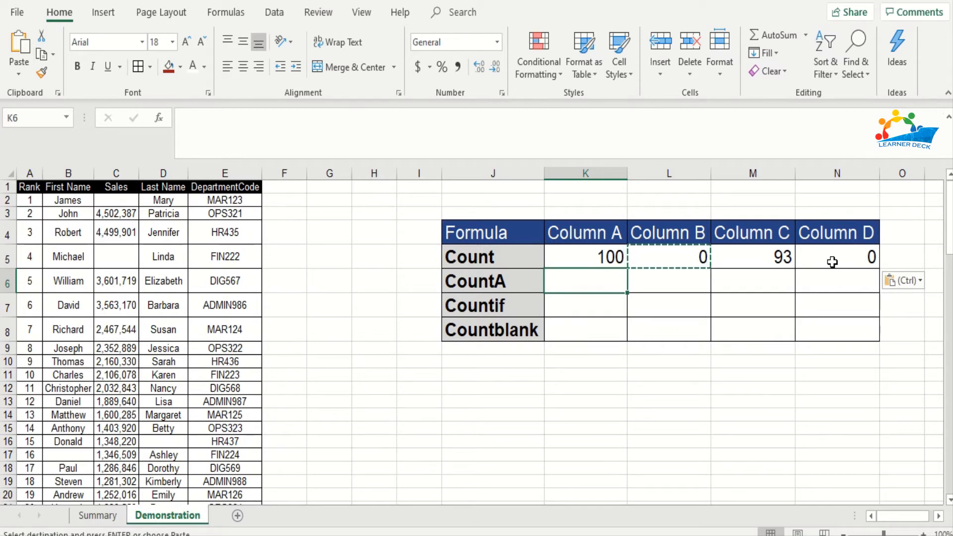
text(=)
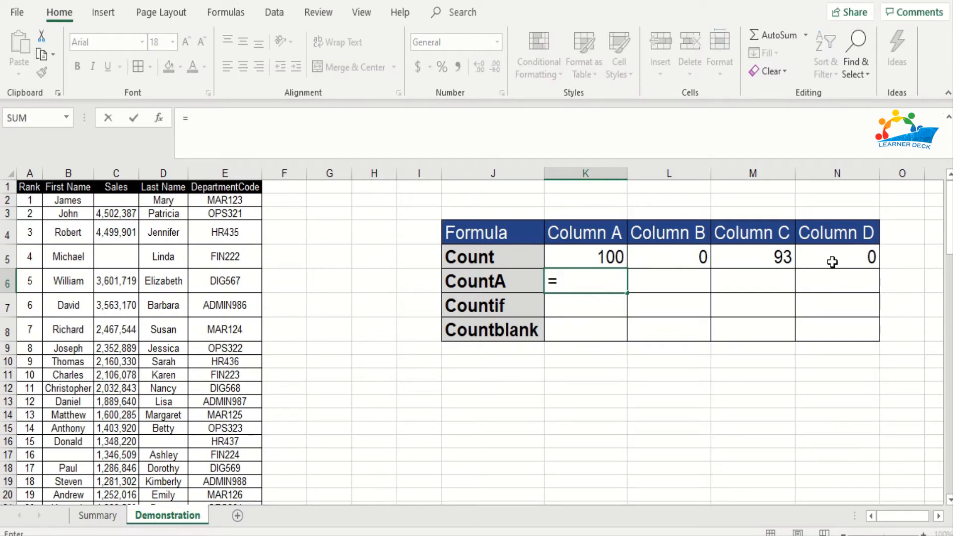
text(count)
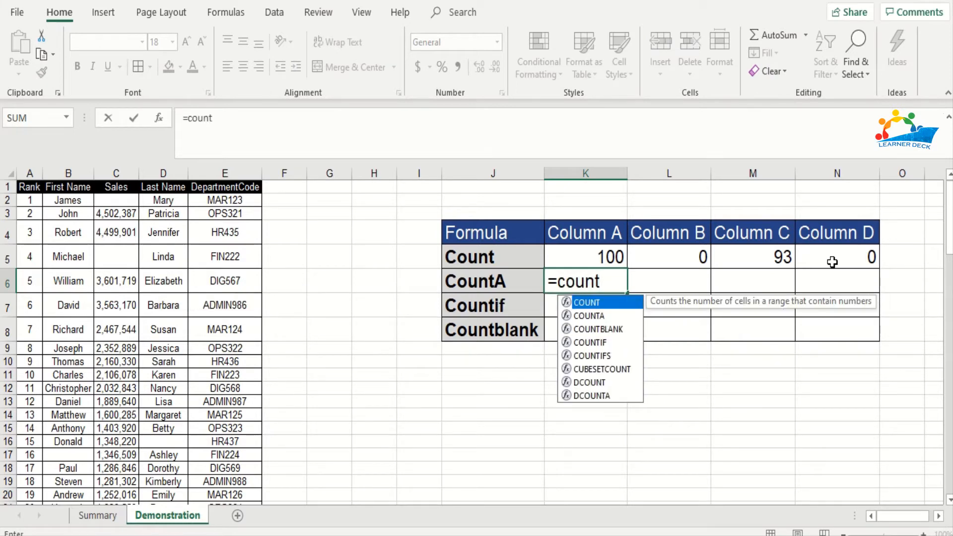
key(Down)
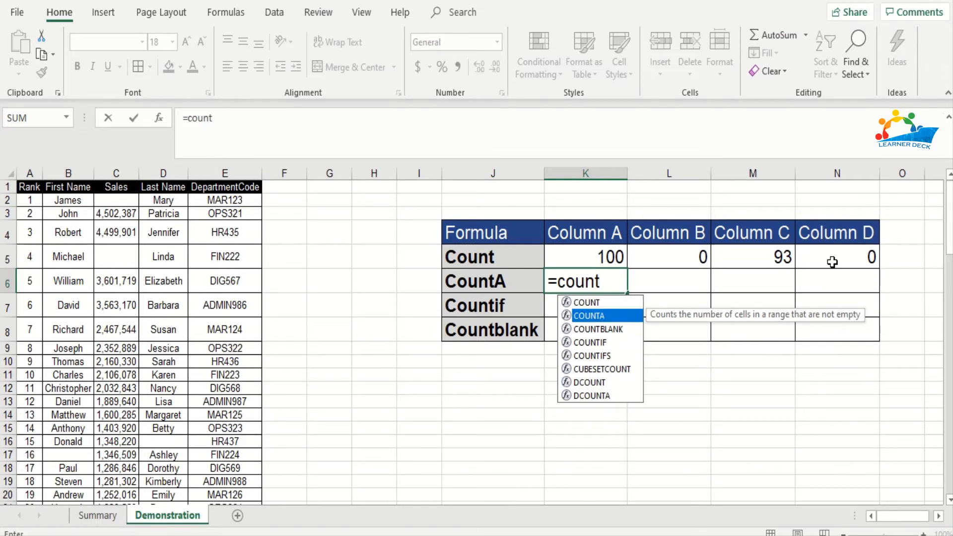
key(Tab)
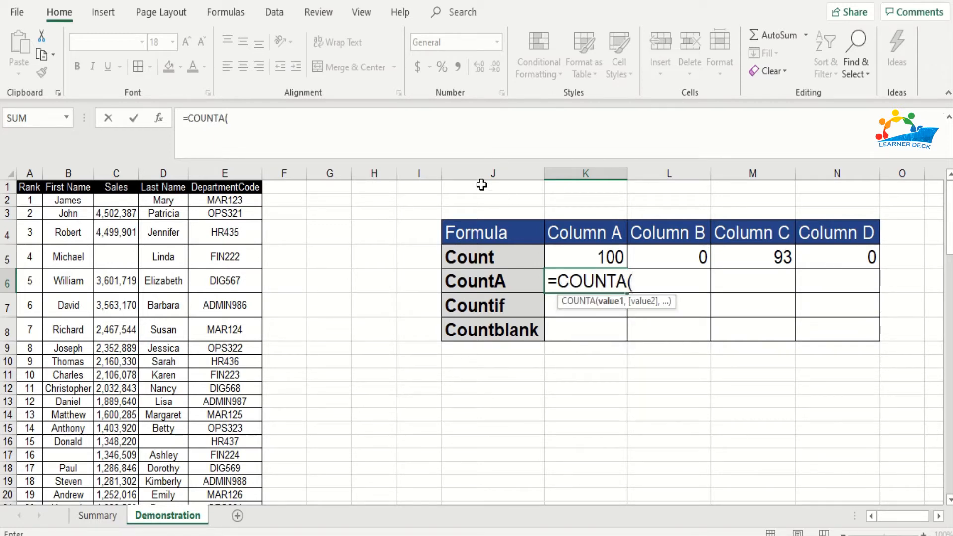
click(36, 200)
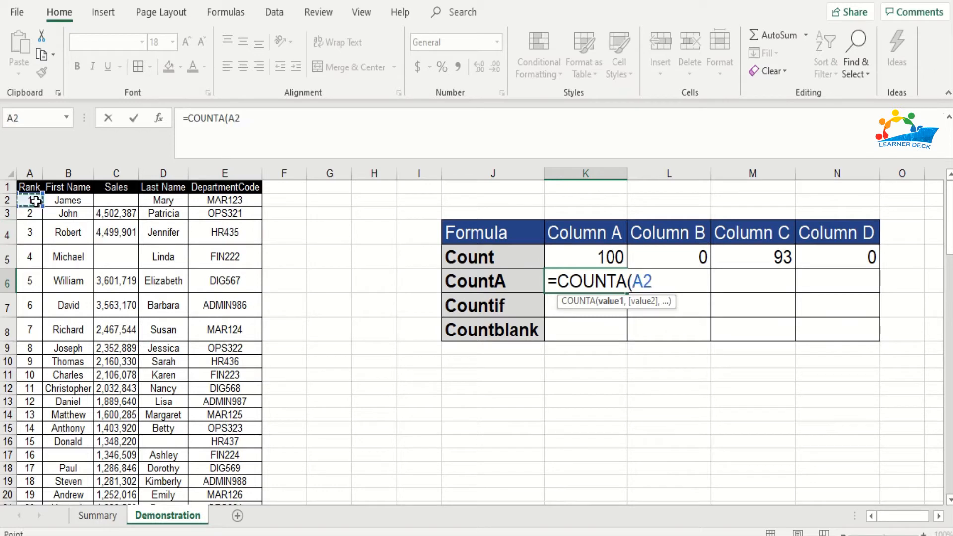
key(ctrl+shift+Down)
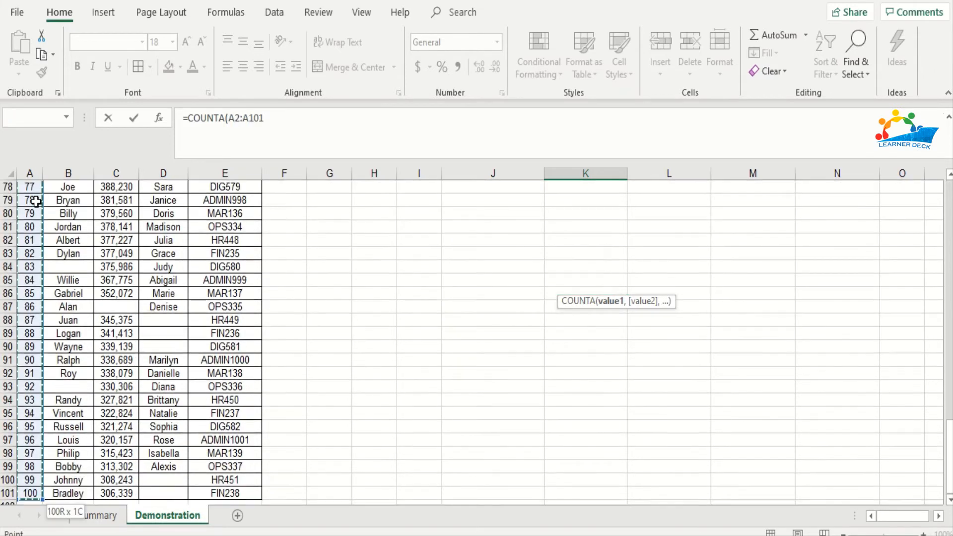
text())
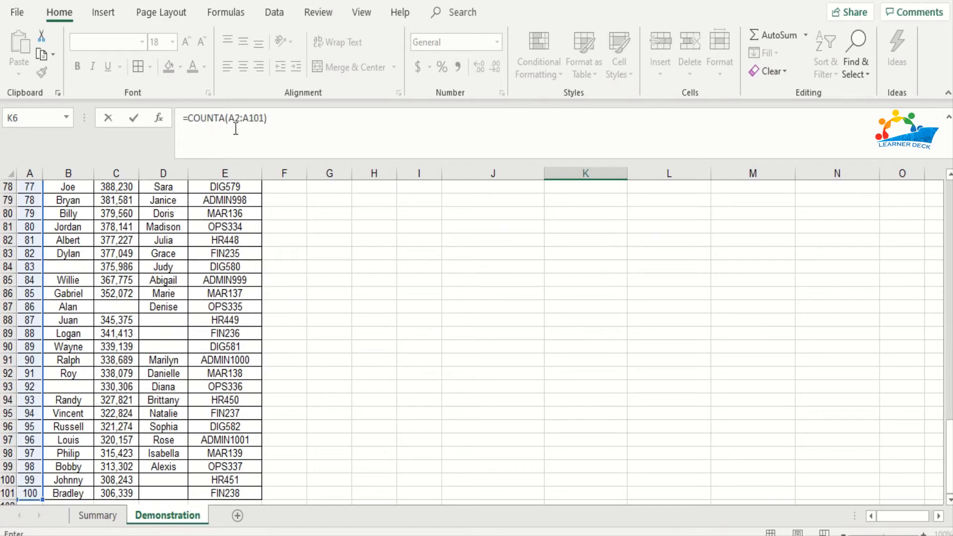
key(ctrl+Return)
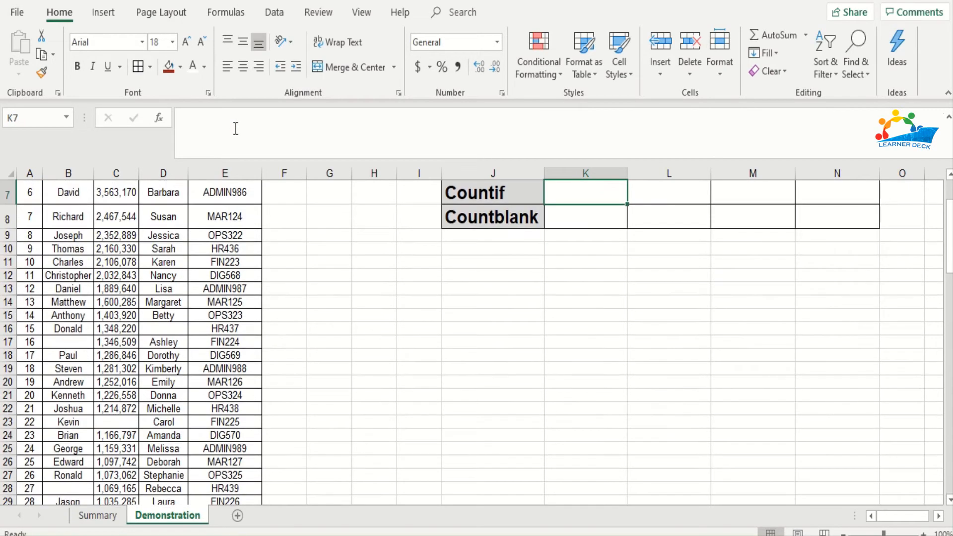
key(Down)
key(Up)
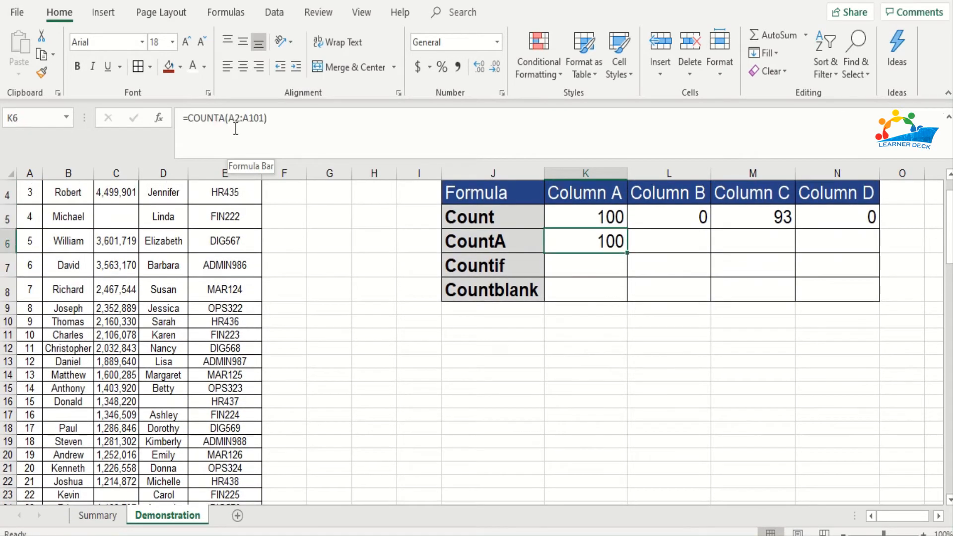
Step: Copy the CountA formula from K6 into L6 for Column B
key(Up)
key(Down)
key(Up)
key(Up)
key(Down)
key(Down)
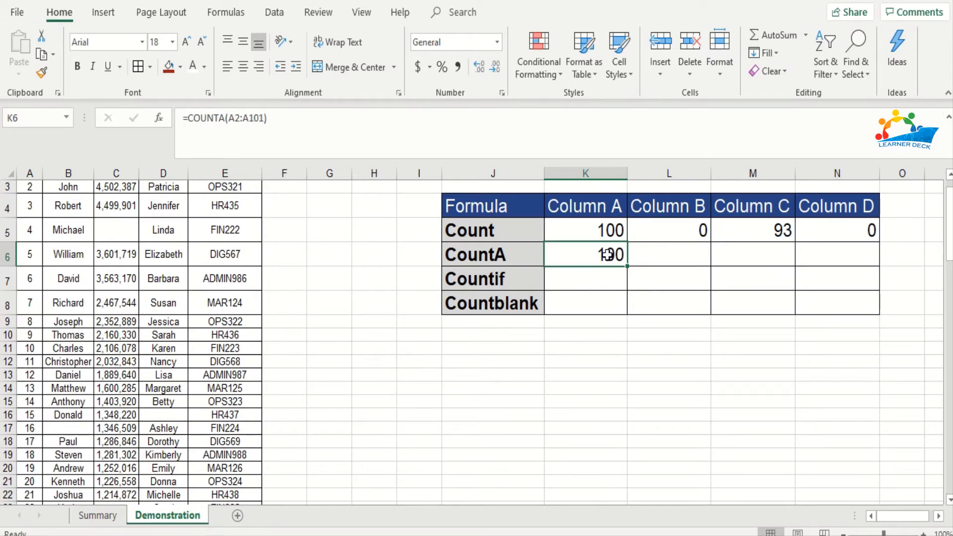
key(ctrl+c)
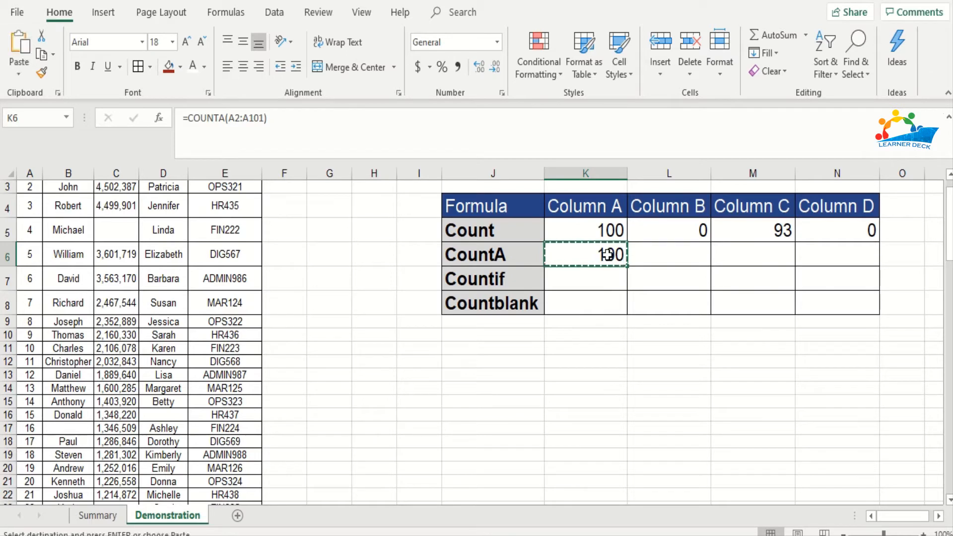
key(Right)
key(ctrl+v)
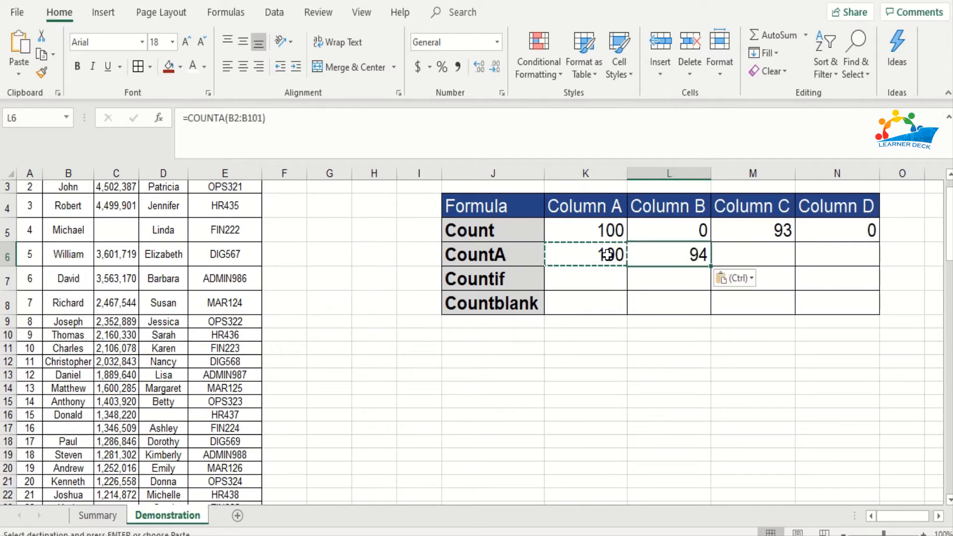
Step: Check the First Name column of the source data for blank cells, from the header down to B17
key(Up)
key(Up)
key(Up)
key(Up)
key(Up)
key(Left)
key(Left)
key(Left)
key(Left)
key(Left)
key(Left)
key(Left)
key(Left)
key(Left)
key(Left)
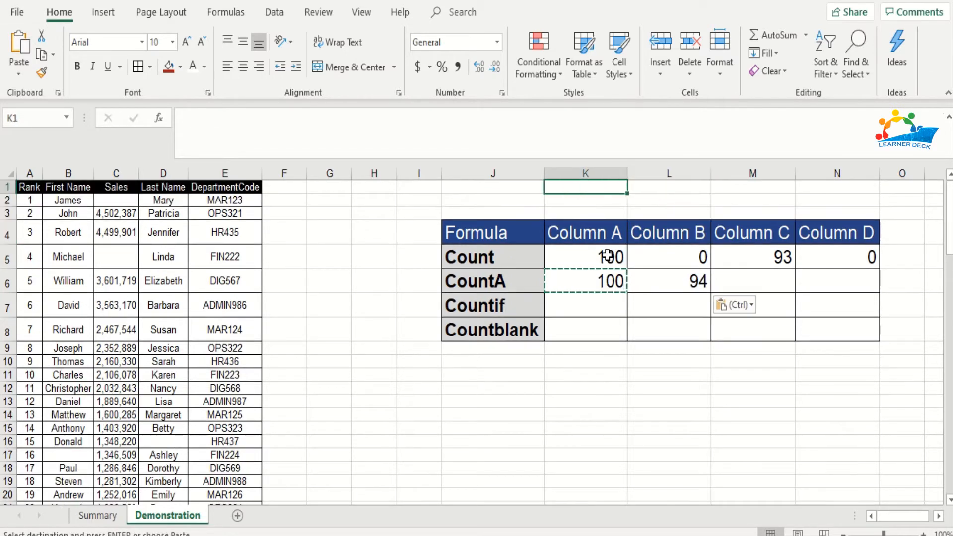
key(Down)
key(Down)
key(Down)
key(Down)
key(Down)
key(Down)
key(Down)
key(Down)
key(Down)
key(Down)
key(Down)
key(Down)
key(Down)
key(Down)
key(Down)
key(Down)
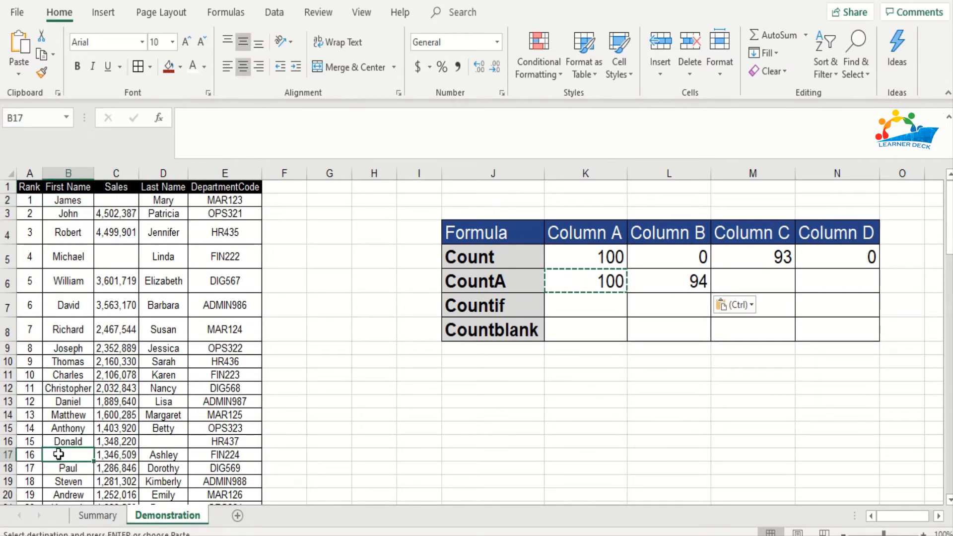
Step: Paste the copied CountA formula into M6 and N6 for Columns C and D, checking Sales cell C5 in between
click(762, 278)
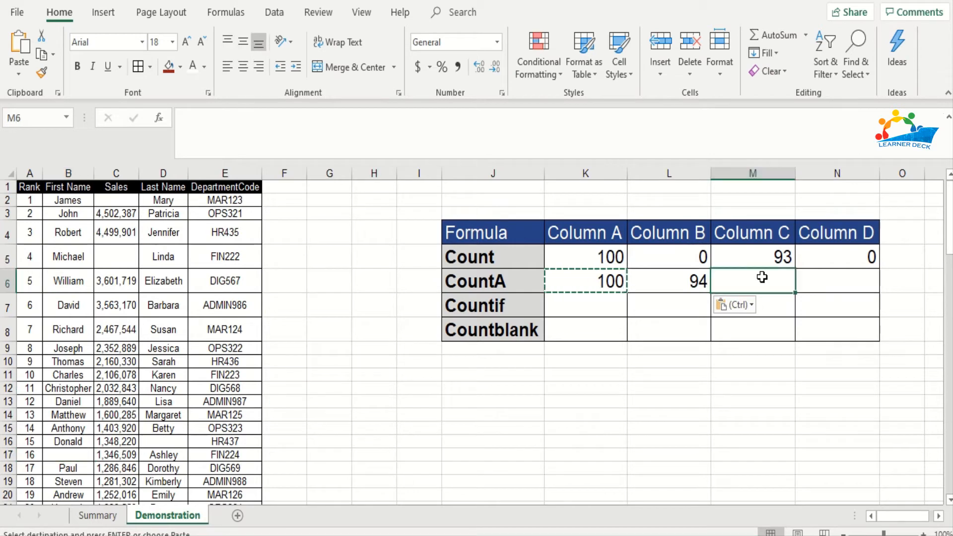
key(ctrl+v)
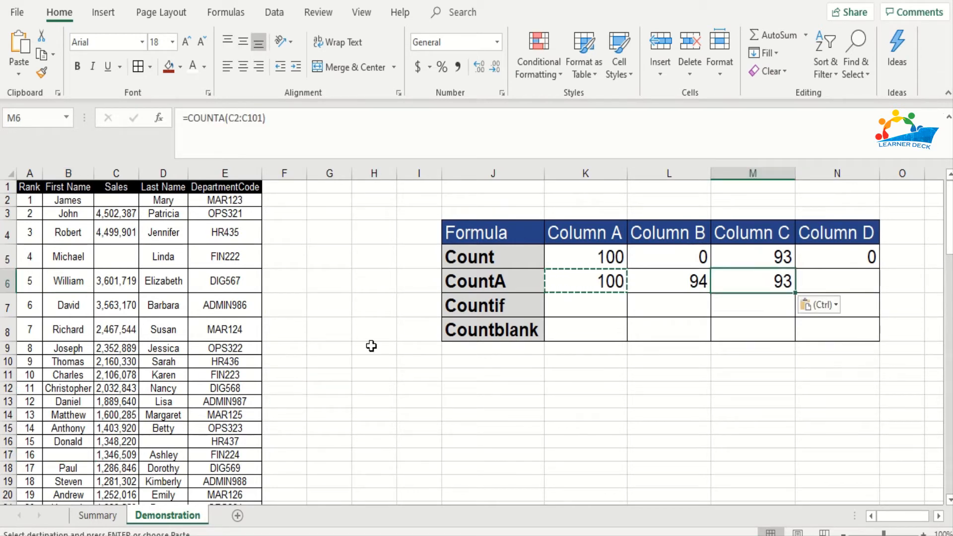
click(125, 258)
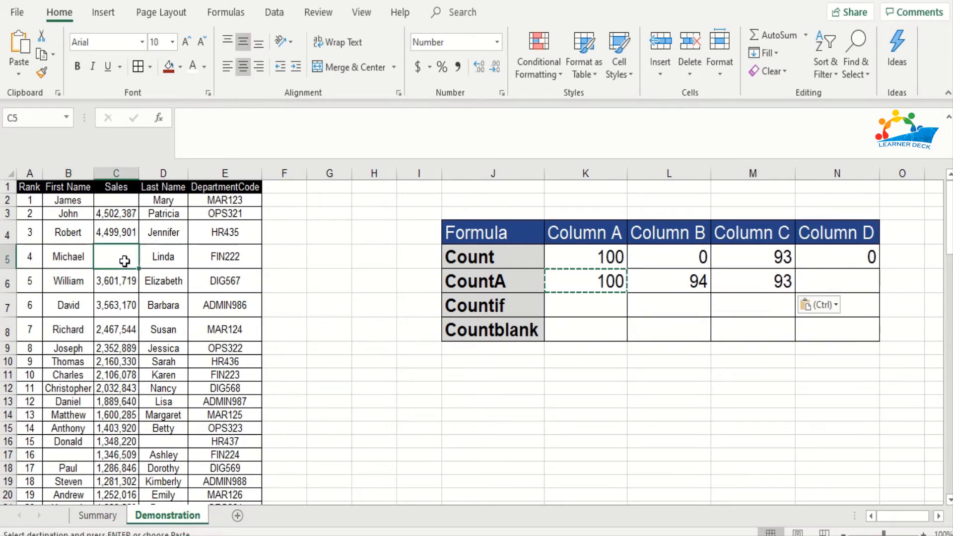
click(842, 280)
key(ctrl+v)
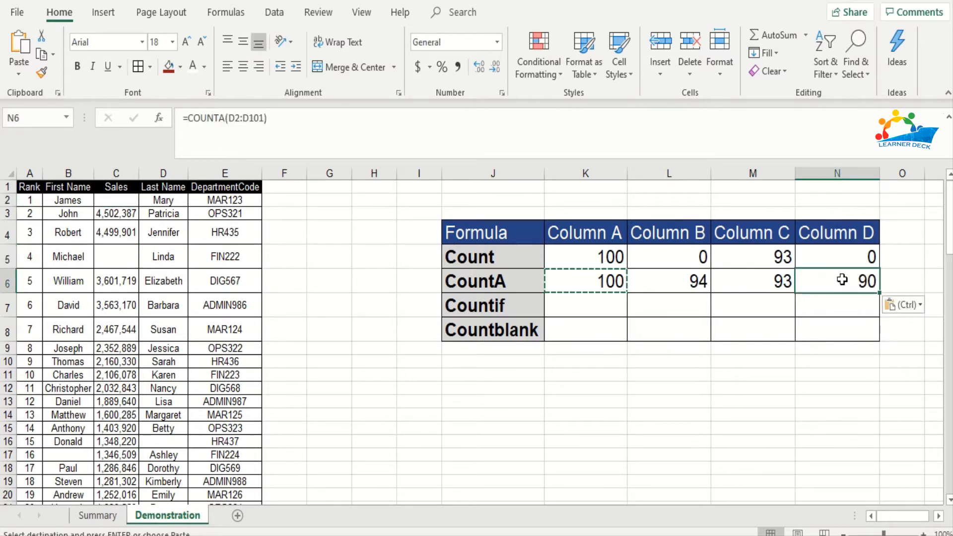
Step: Enter =COUNTBLANK(A2:A101) in cell K8, the Countblank row under Column A
key(Down)
key(Down)
key(Left)
key(Left)
key(Left)
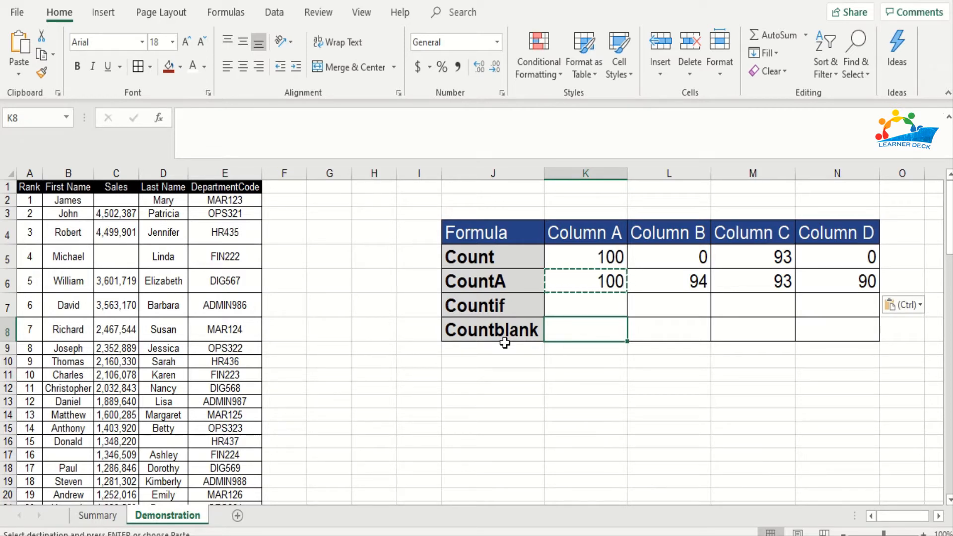
text(=count)
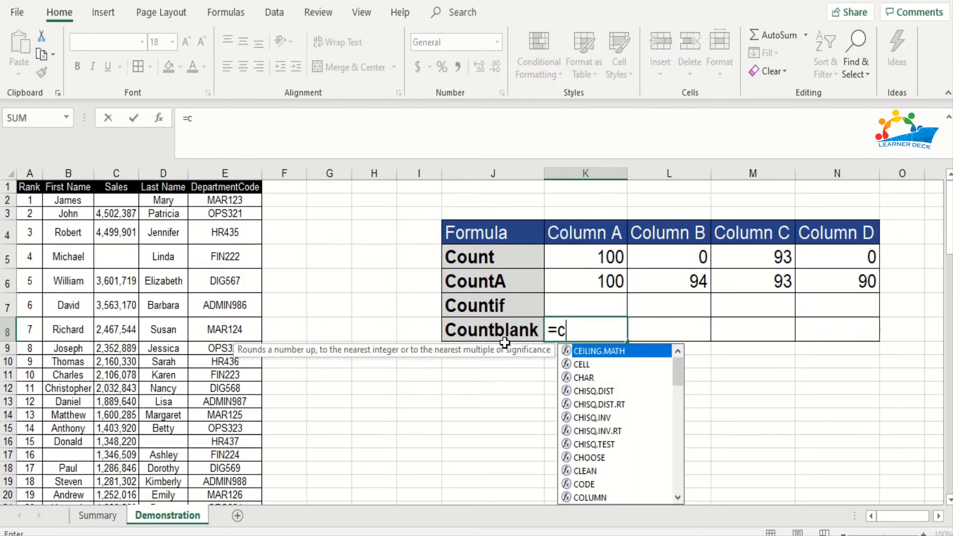
key(Down)
key(Down)
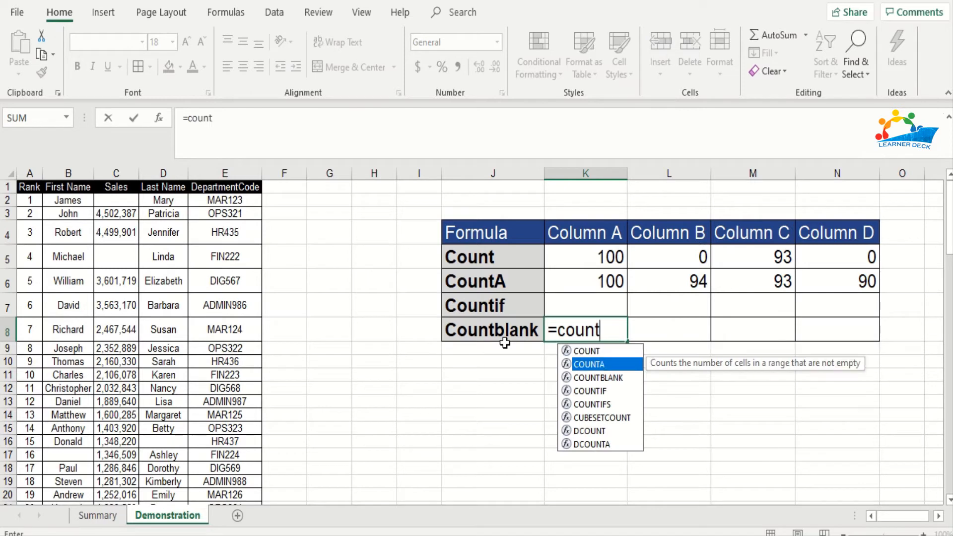
key(Tab)
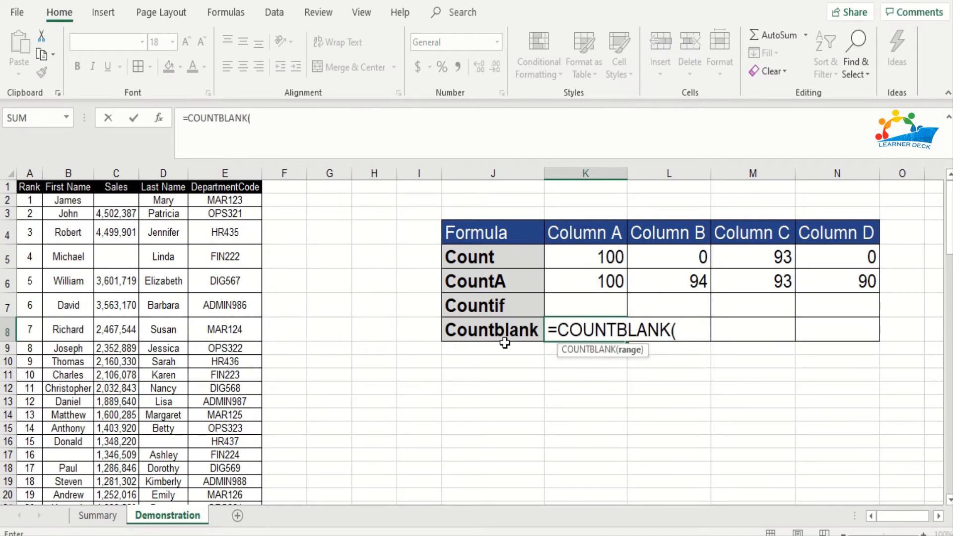
click(33, 202)
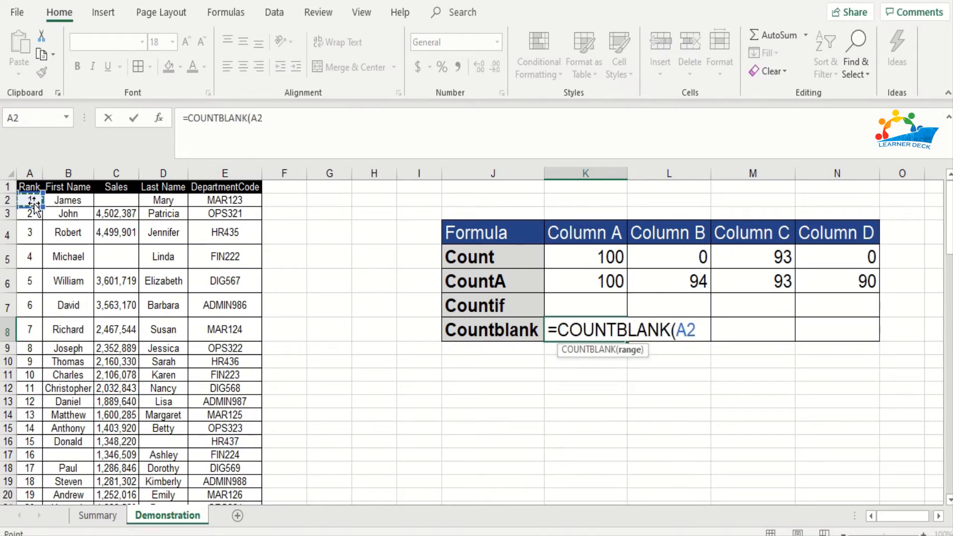
key(ctrl+shift+Down)
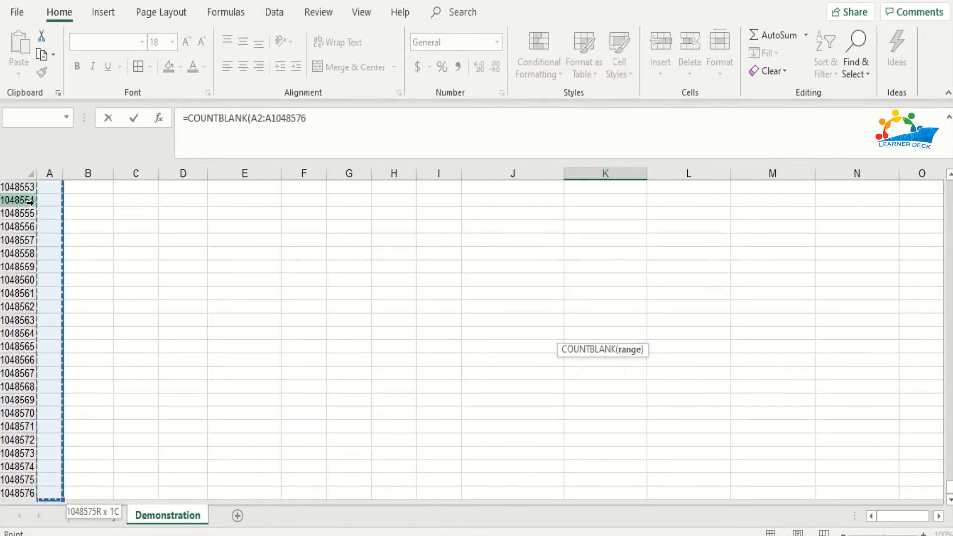
key(shift+Up)
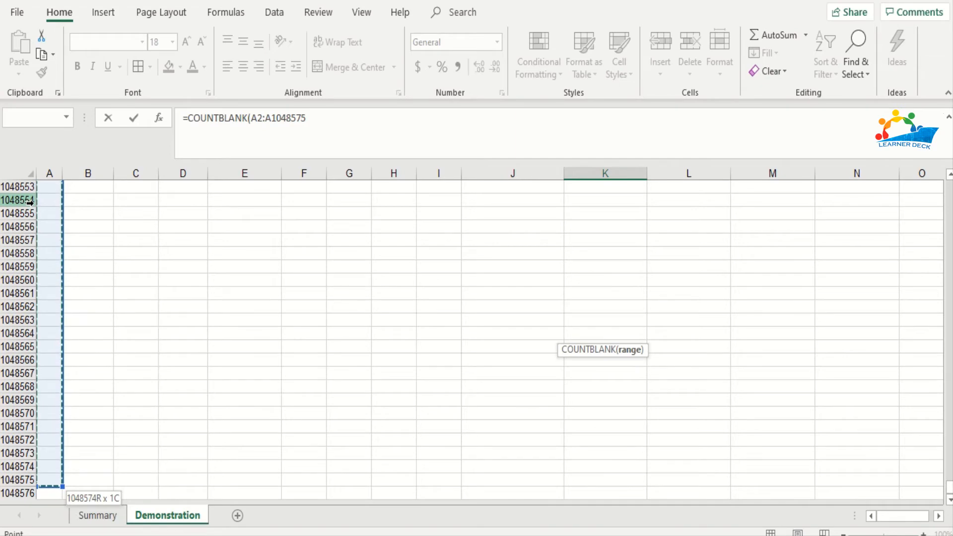
key(ctrl+shift+Up)
key(ctrl+shift+Up)
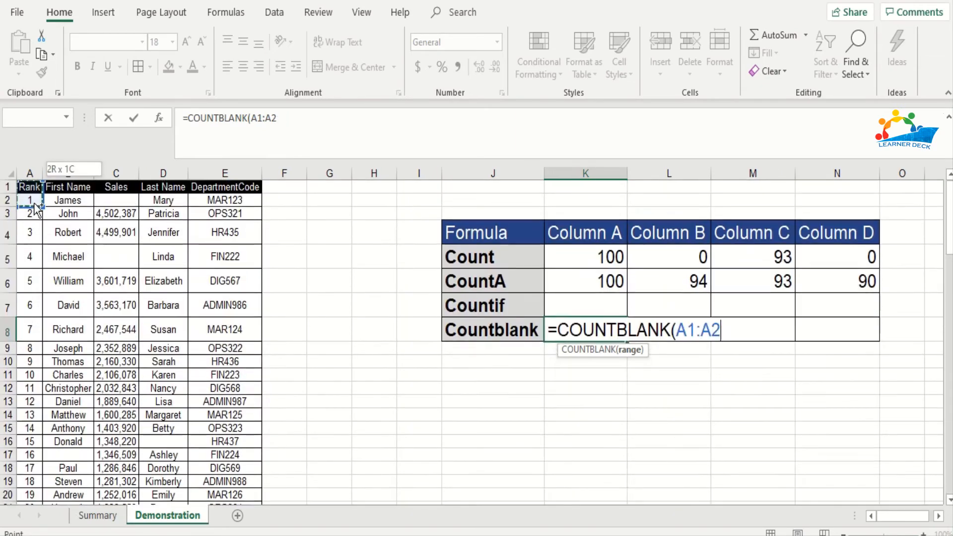
key(ctrl+shift+Down)
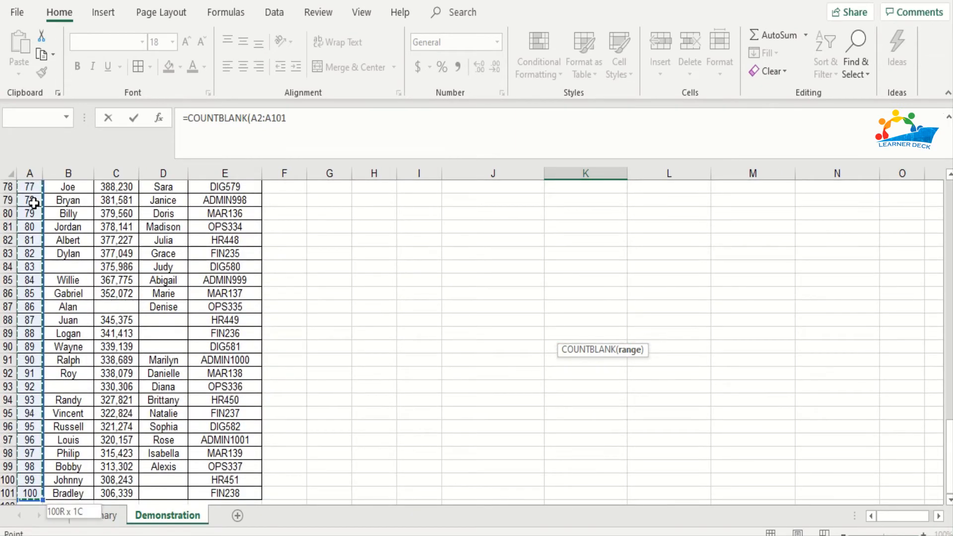
key(Return)
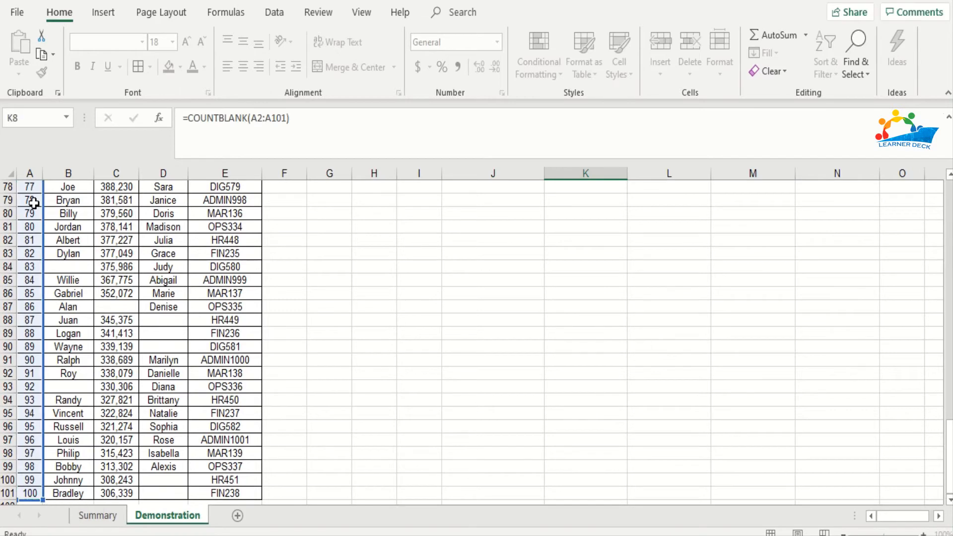
Step: Compare the Column A results of the CountA row in K6 and the Countblank row in K8
key(Up)
key(Up)
key(Up)
key(Down)
key(Down)
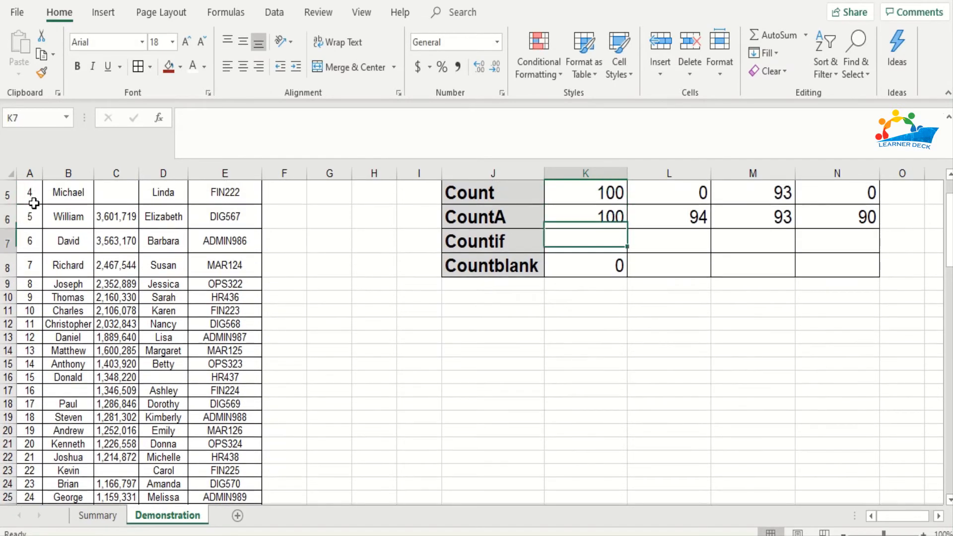
key(Up)
key(Up)
key(Left)
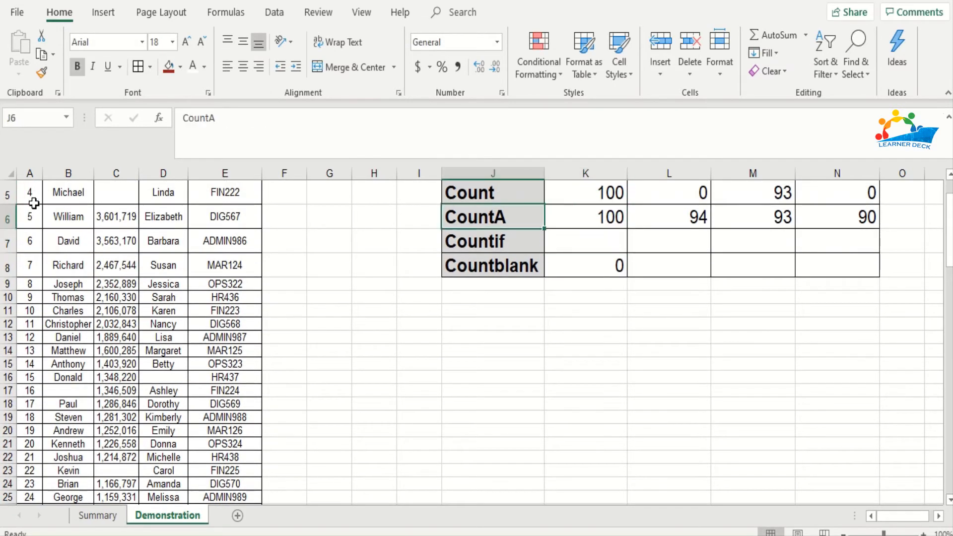
key(Right)
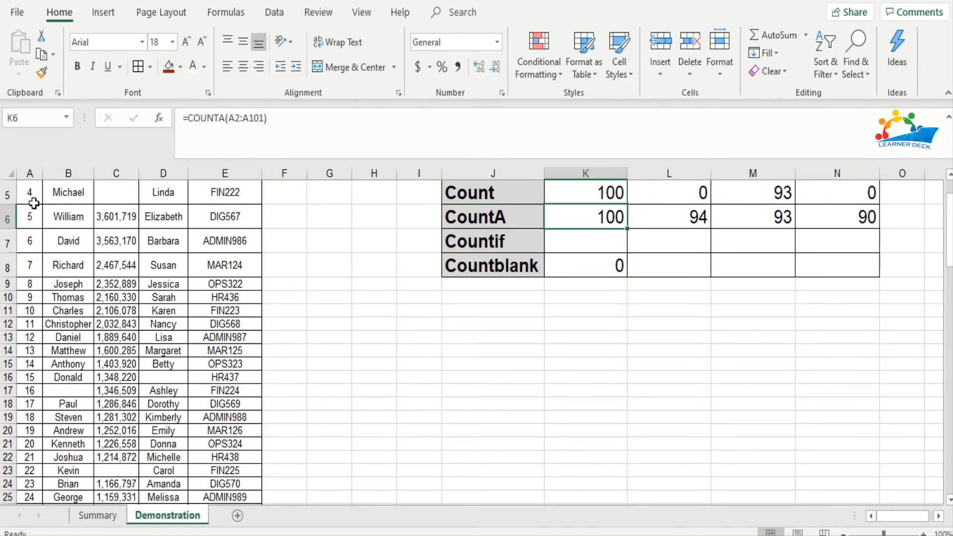
key(Down)
key(Down)
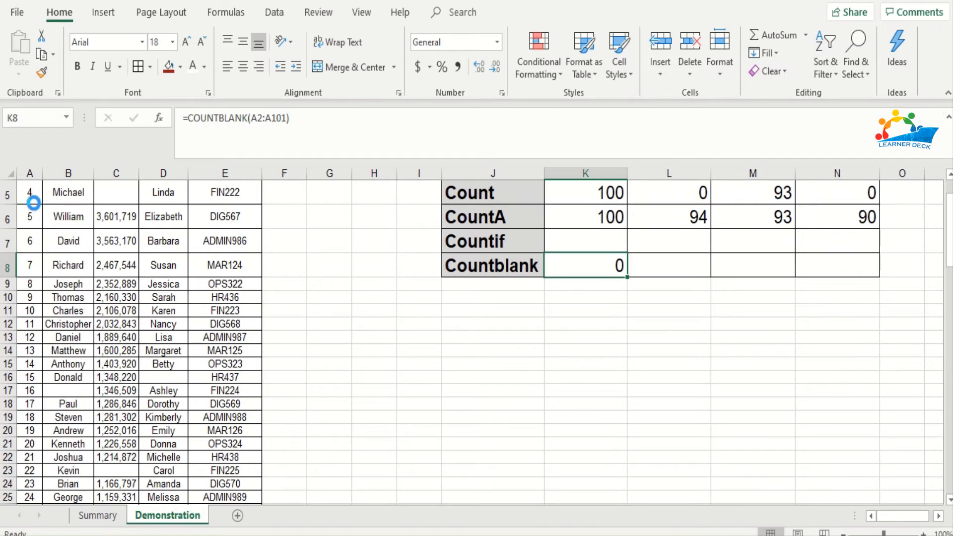
Step: Copy the Countblank formula from K8 into L8, M8 and N8 for Columns B, C and D
key(ctrl+c)
key(Right)
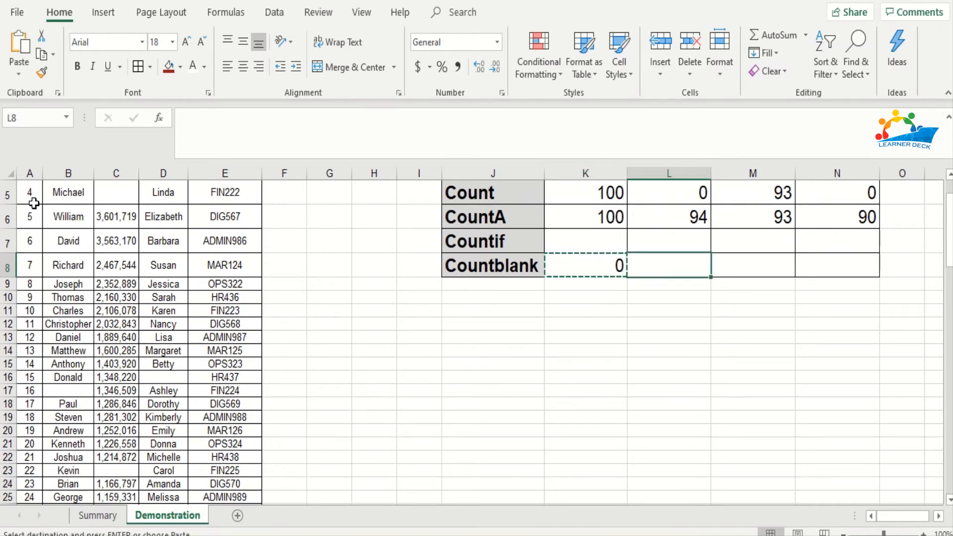
key(ctrl+v)
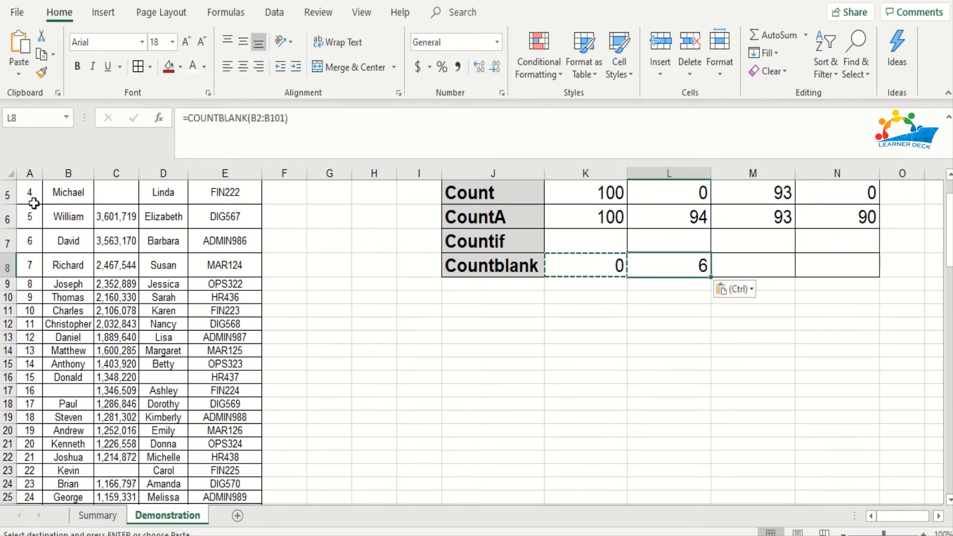
key(Right)
key(ctrl+v)
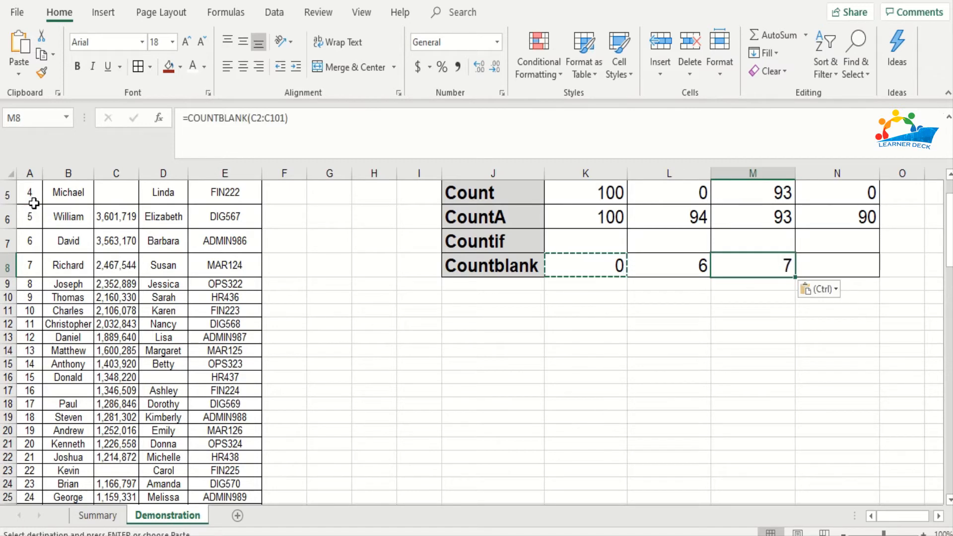
key(Right)
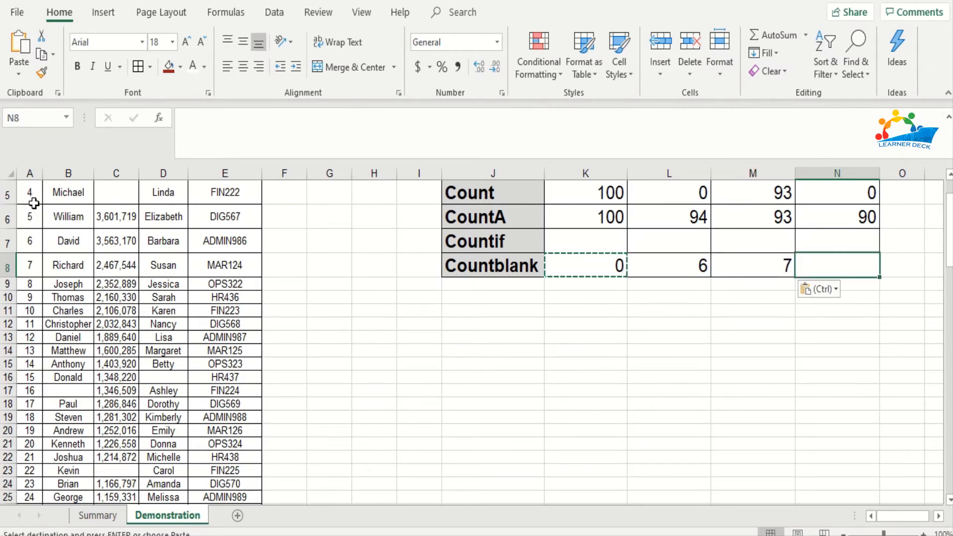
key(ctrl+v)
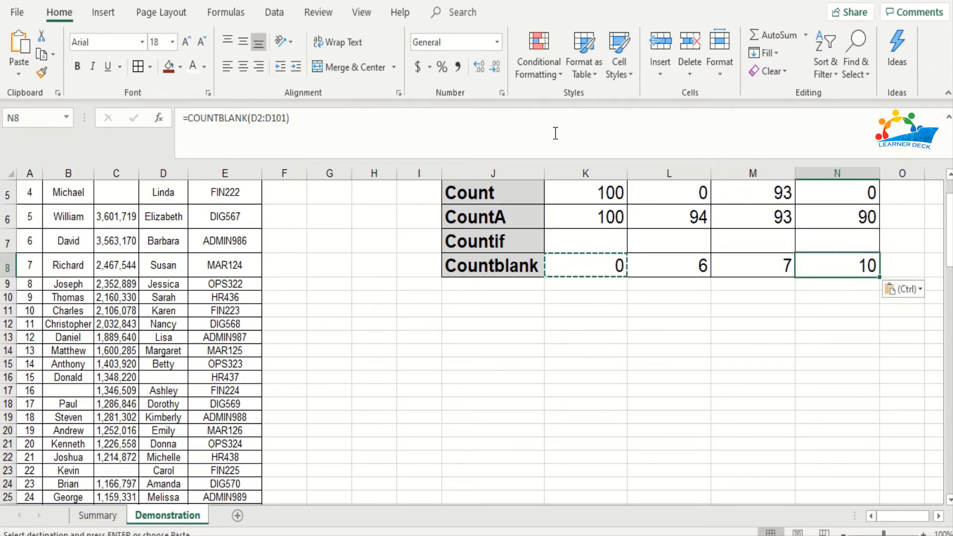
Step: Compare the CountA and Countblank results for Column D in N6 and N8
click(843, 220)
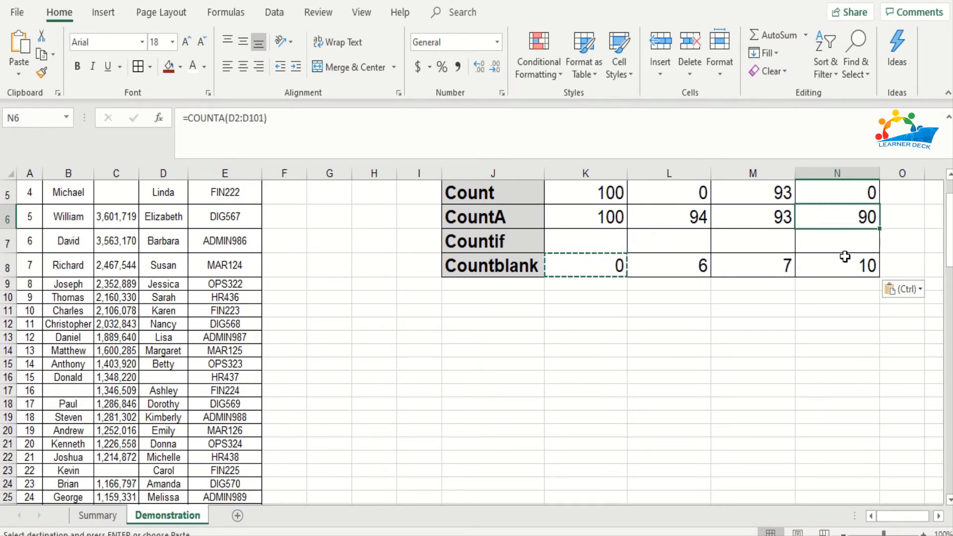
key(Up)
key(Up)
key(Up)
key(Up)
key(Up)
key(Down)
key(Down)
key(Down)
key(Down)
key(Down)
key(Down)
key(Down)
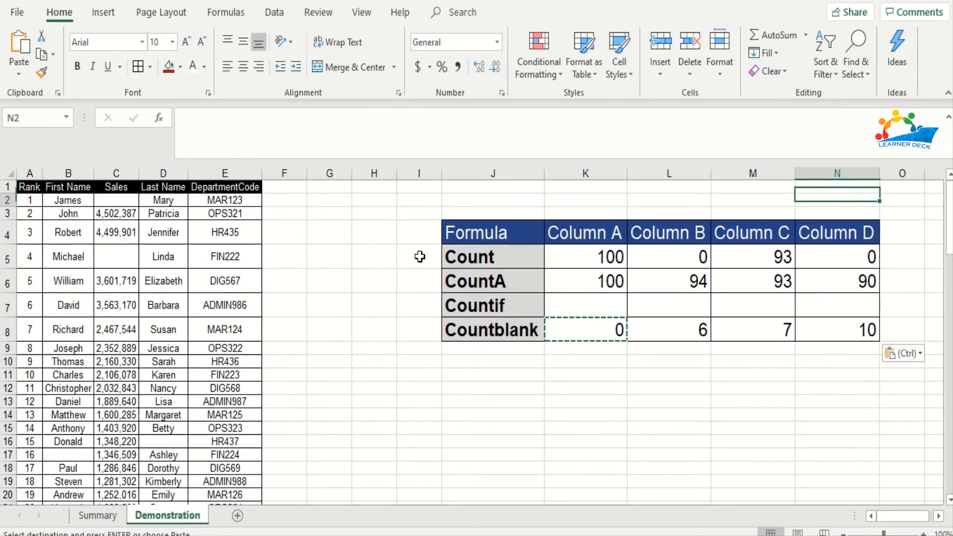
Step: Begin a COUNTIF formula in cell K7, the Countif row under Column A
key(Left)
key(Left)
key(Left)
key(Up)
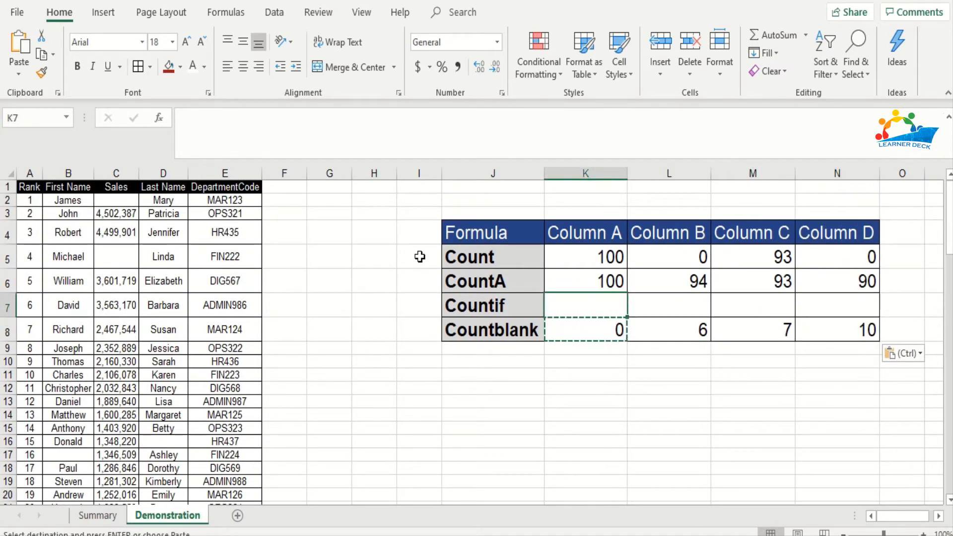
key(Left)
key(Right)
text(=count)
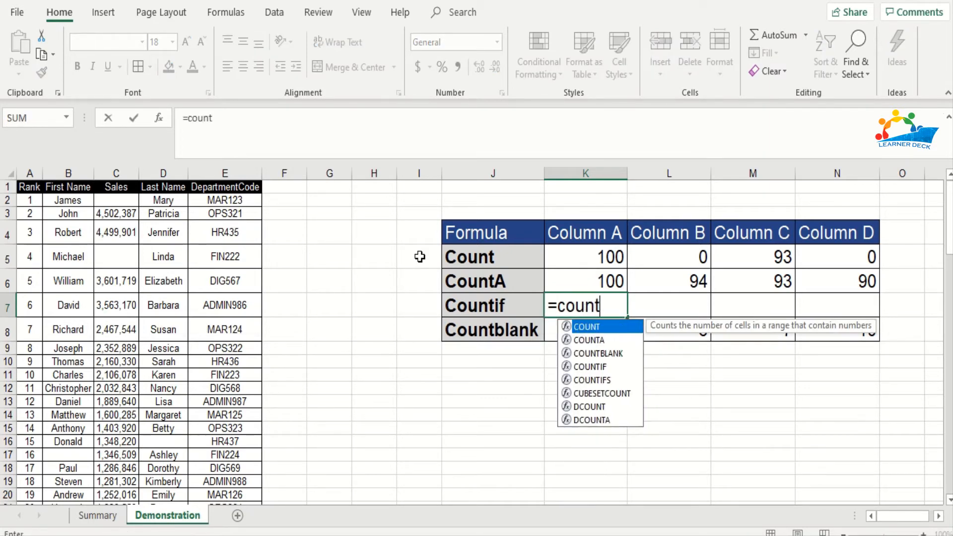
key(Down)
key(Down)
key(Down)
key(Tab)
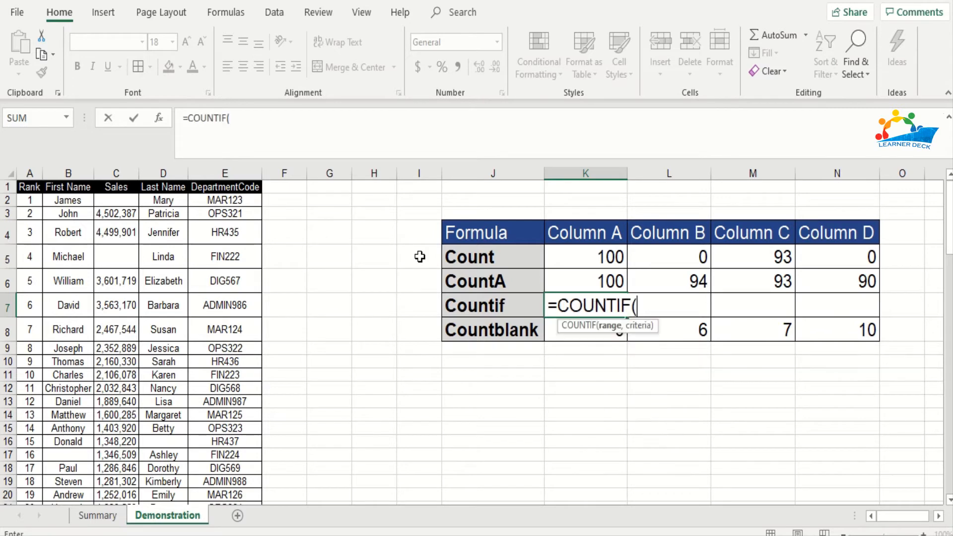
Step: Complete the K7 formula as =COUNTIF(A2:A101,">20") to count the ranks above 20
click(29, 201)
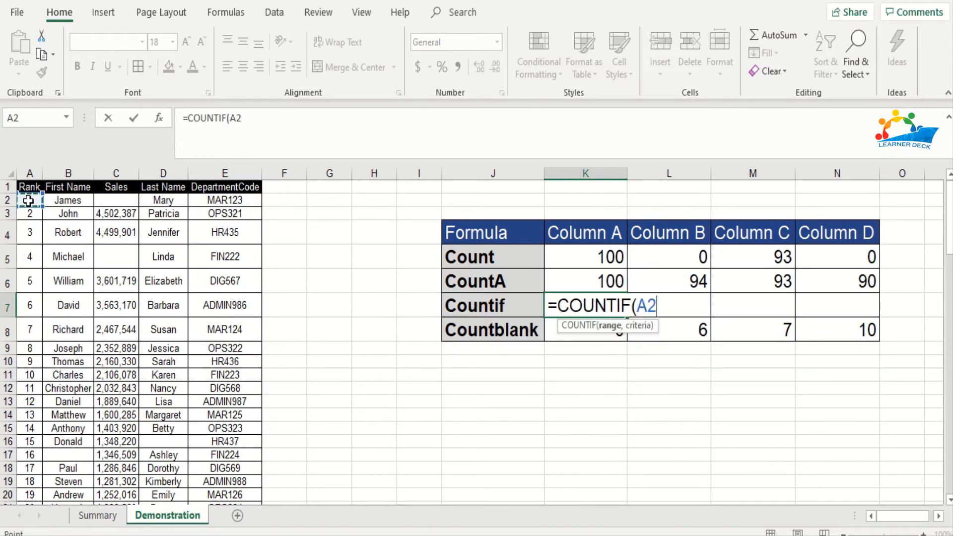
key(ctrl+shift+Down)
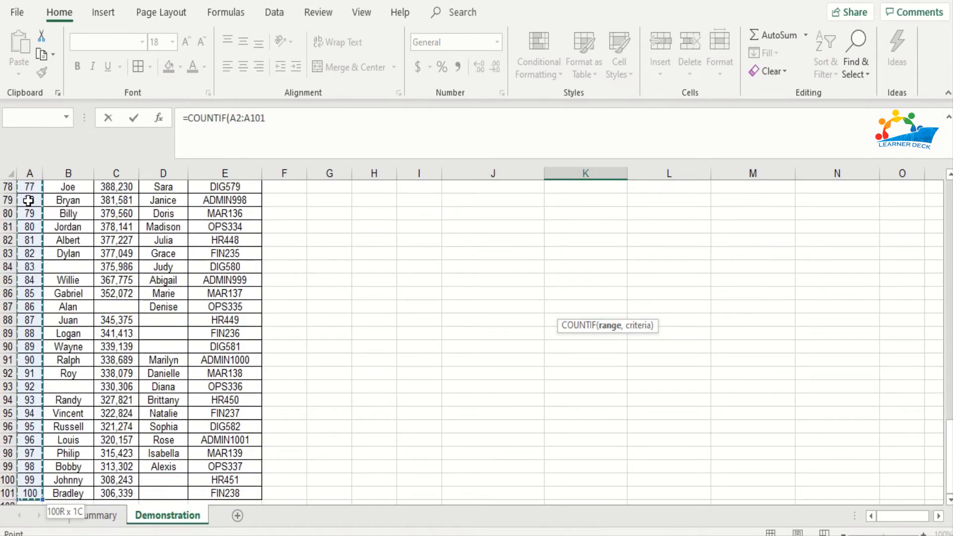
click(273, 123)
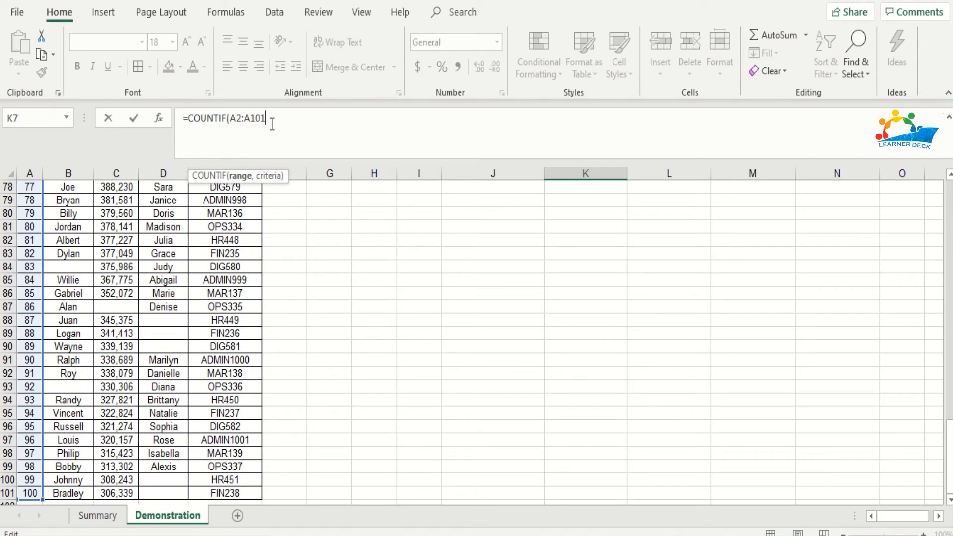
text(,)
text(""))
click(272, 119)
text(20)
key(Return)
Step: Review the Column A Countif result and its formula in K7
key(Up)
key(Up)
key(Up)
key(Up)
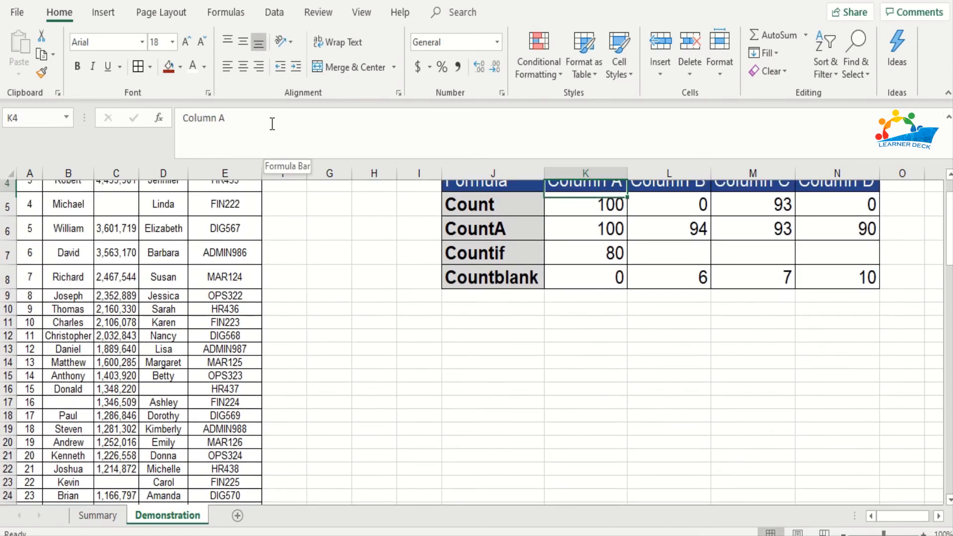
key(Down)
key(Down)
key(Down)
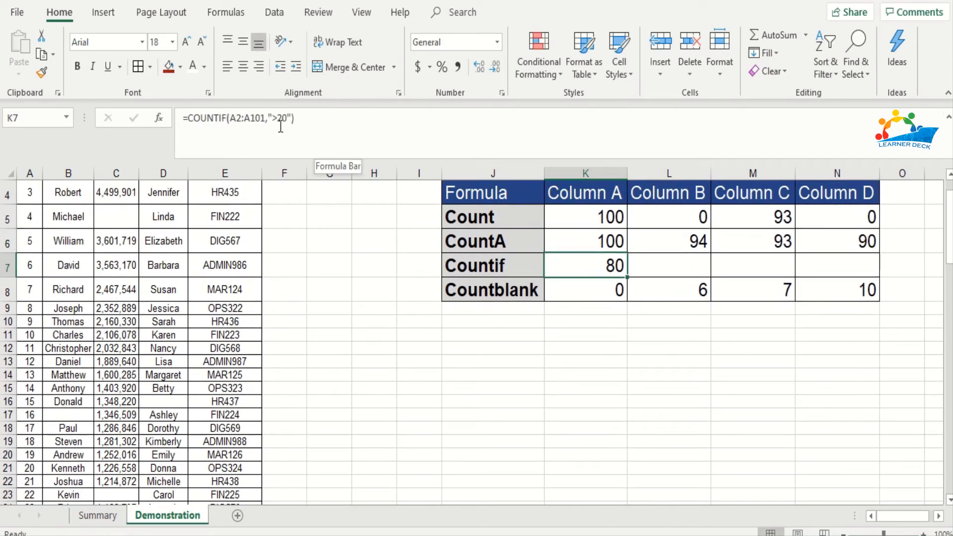
Step: Begin a COUNTIF formula in cell L7, the Countif row under Column B
click(661, 268)
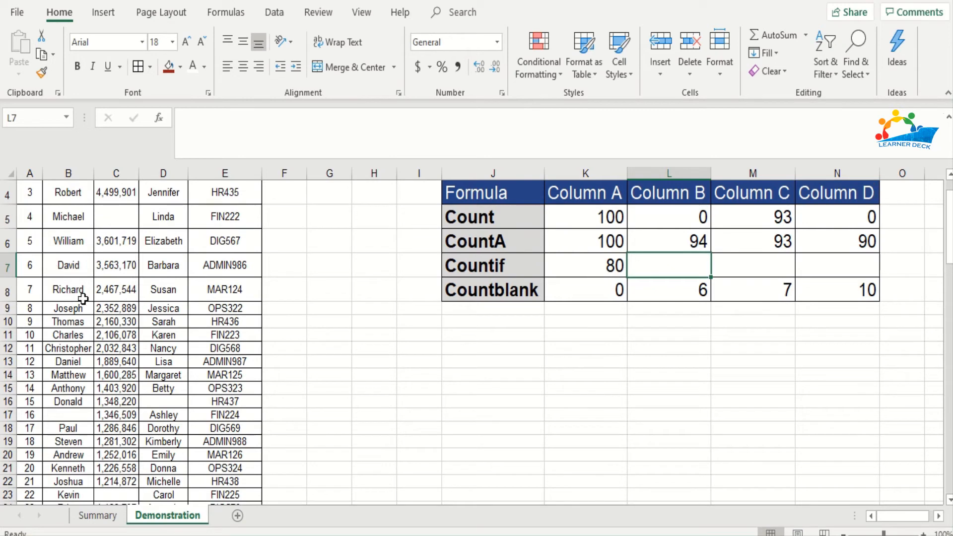
text(=)
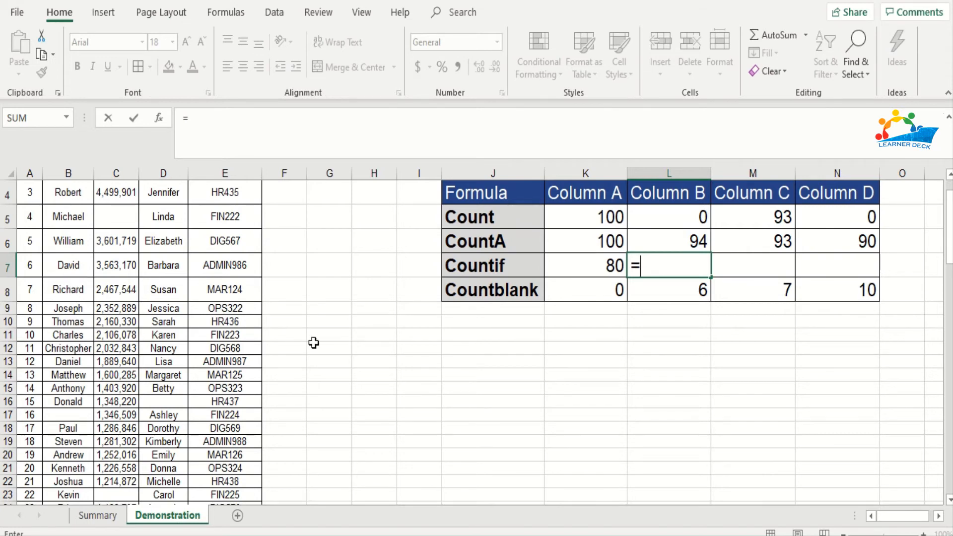
text(countif)
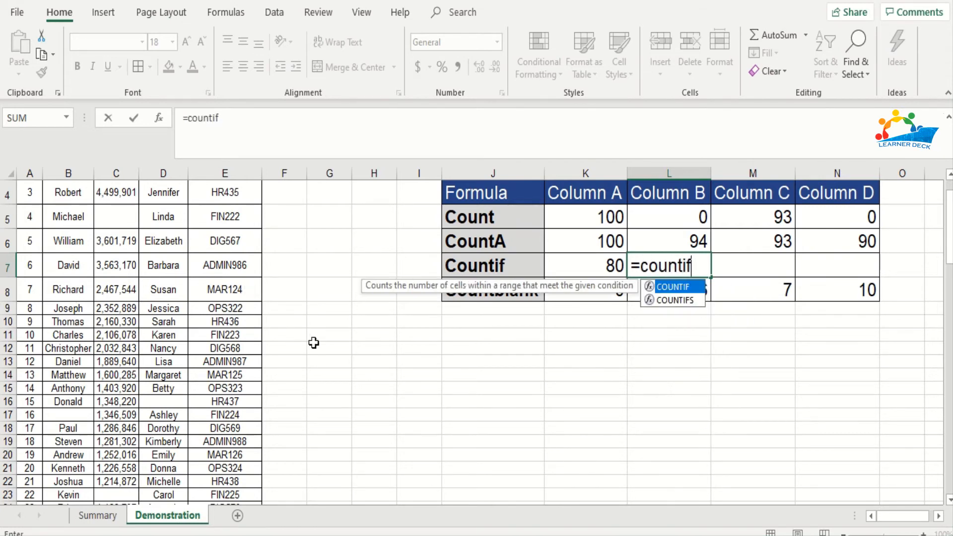
key(Tab)
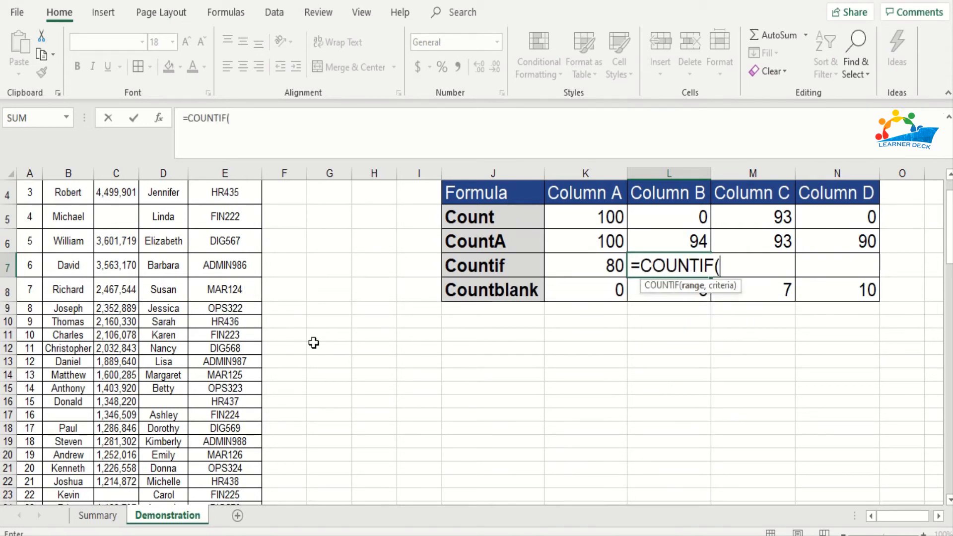
Step: Set the range of the L7 COUNTIF formula to the First Name cells B2:B101
click(70, 243)
key(Up)
key(Up)
key(Up)
key(Up)
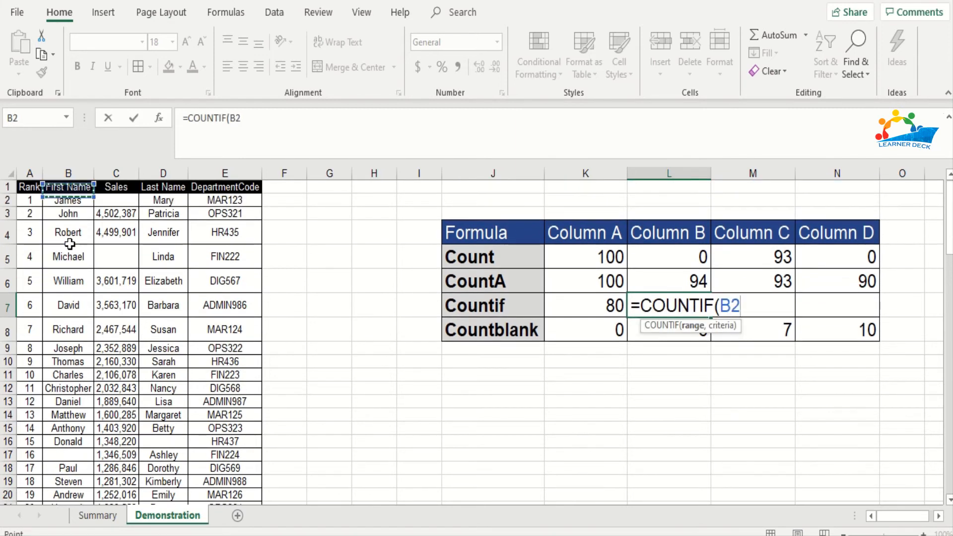
key(ctrl+shift+Down)
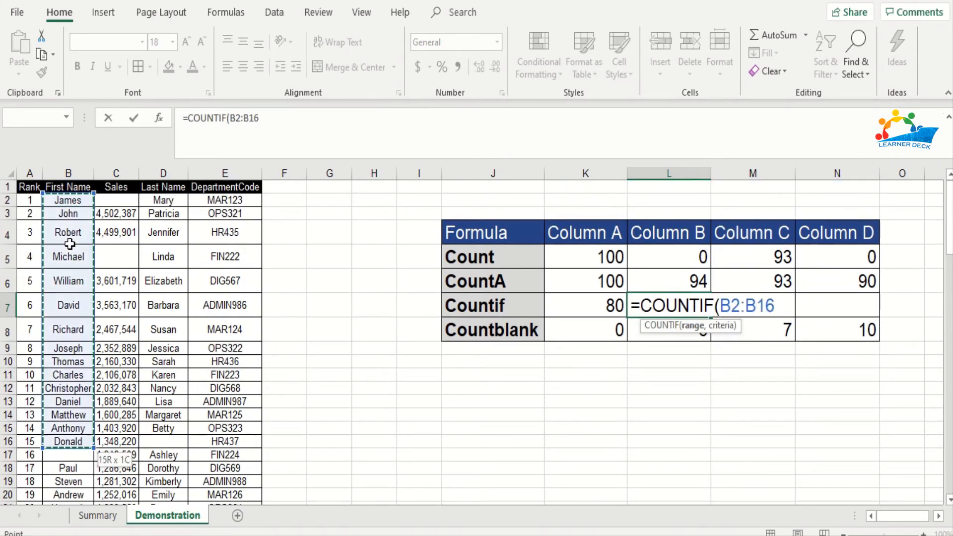
key(shift+Down)
key(shift+Down)
key(ctrl+shift+Down)
key(ctrl+shift+Down)
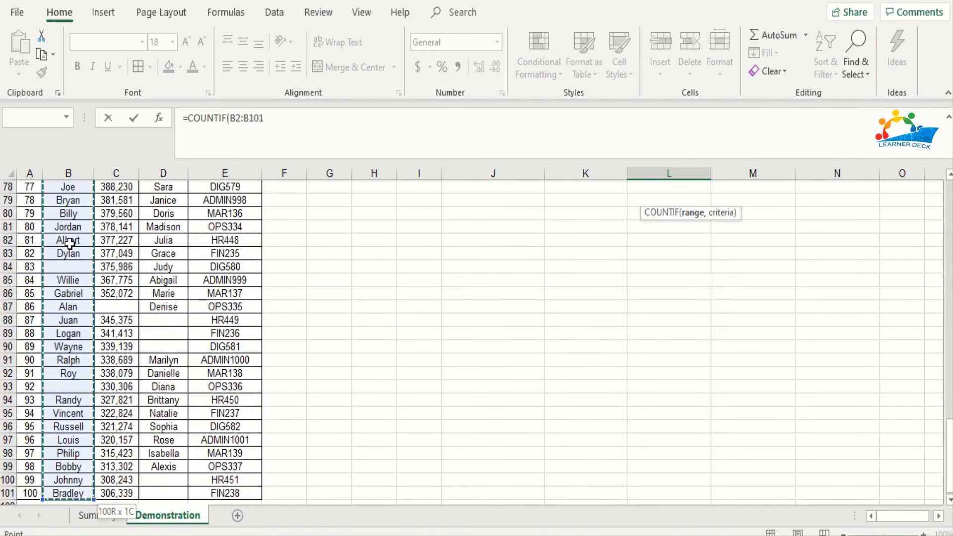
key(ctrl+shift+Up)
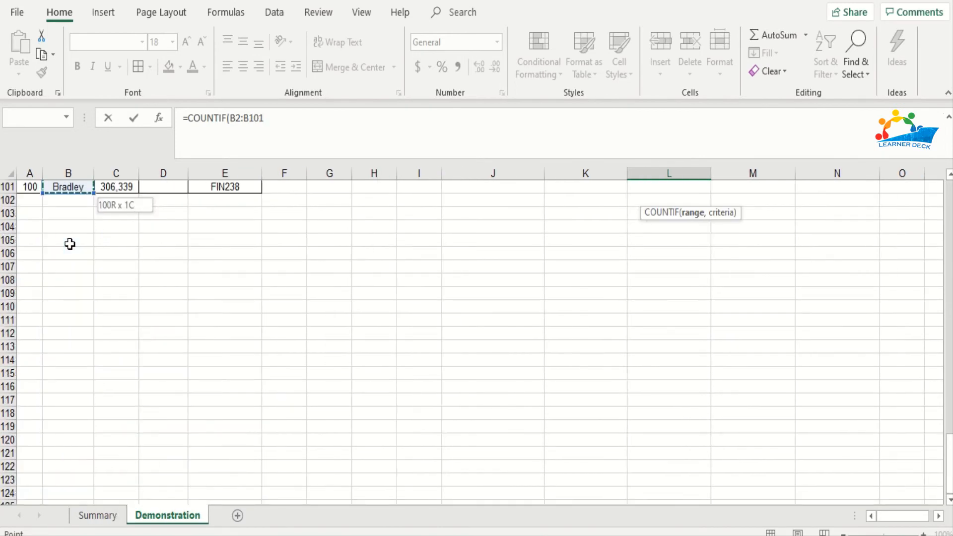
Step: Finish the L7 COUNTIF formula with the first name listed in B7 as its quoted criteria, and review it
text(,)
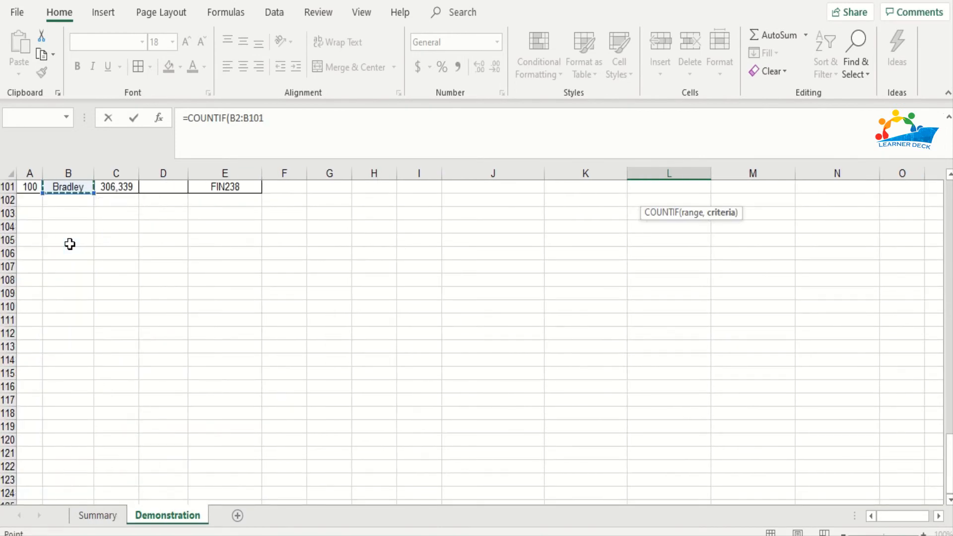
click(290, 111)
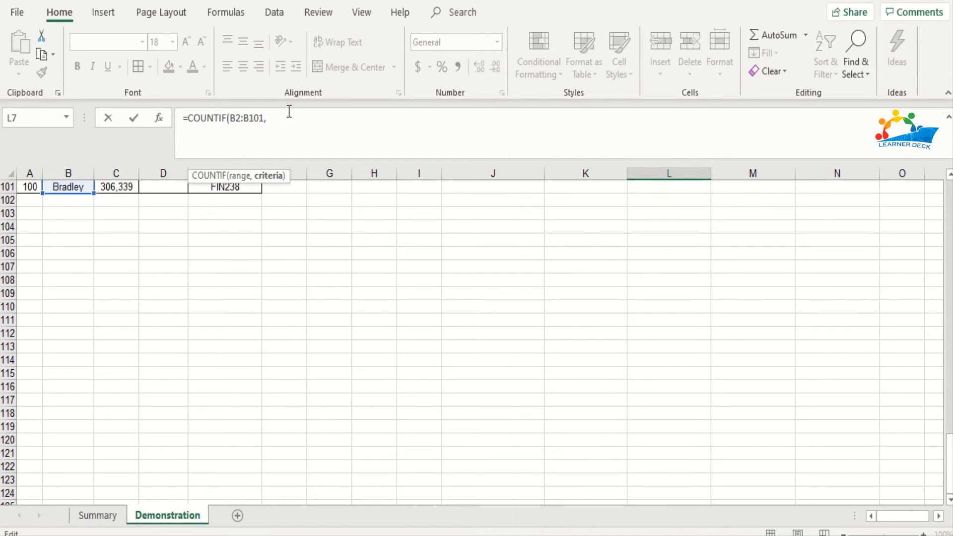
text("david"))
key(Return)
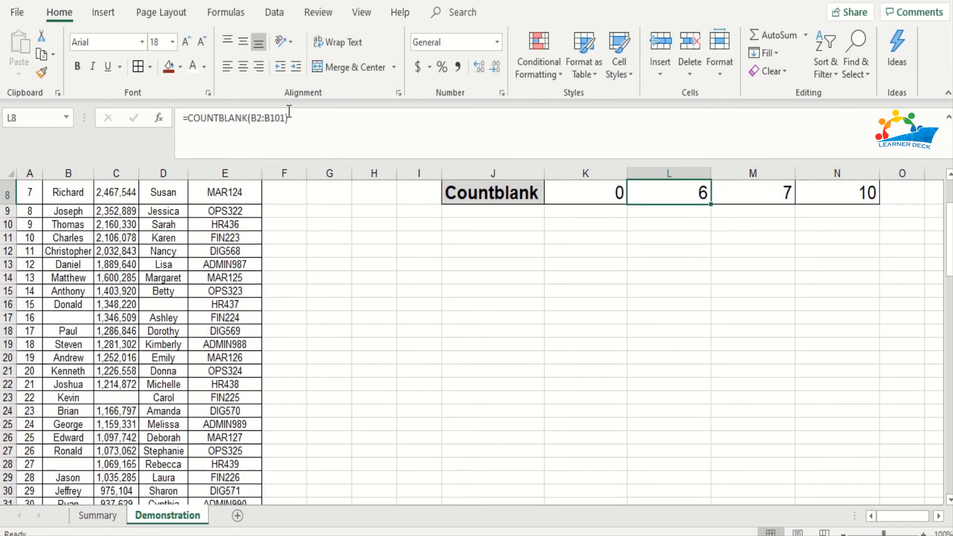
key(Up)
key(Up)
key(Down)
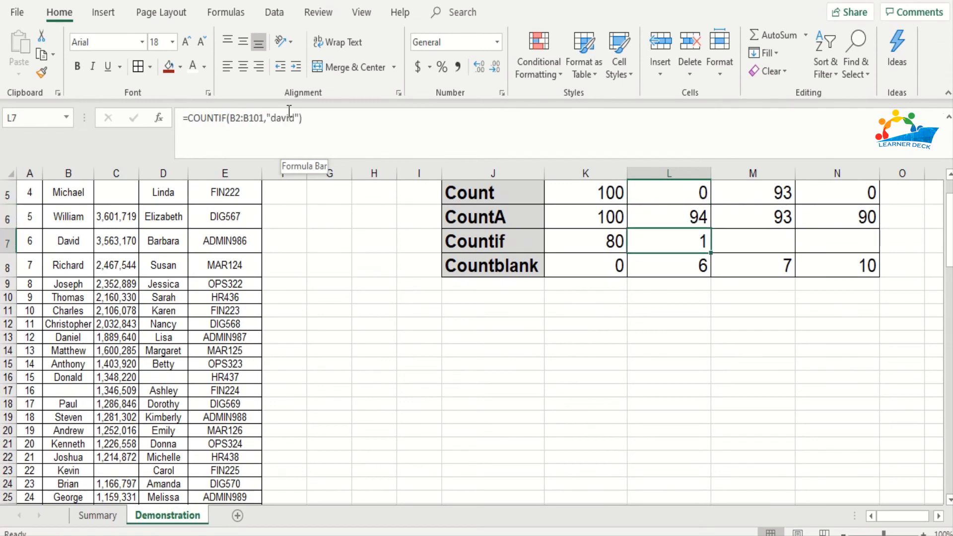
key(Up)
key(Down)
Step: Change the criteria in the L7 COUNTIF formula to "d*" to count first names starting with d
drag(298, 121, 279, 122)
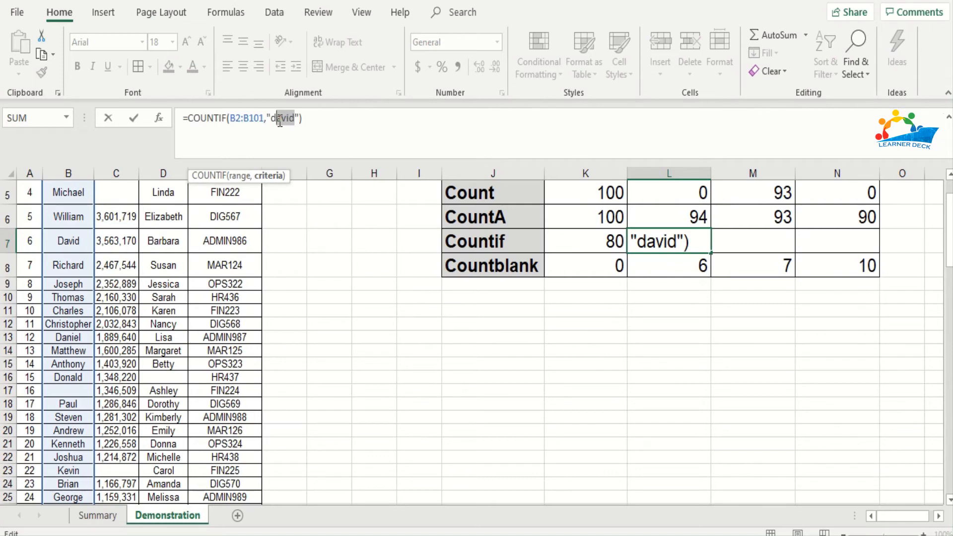
text(*)
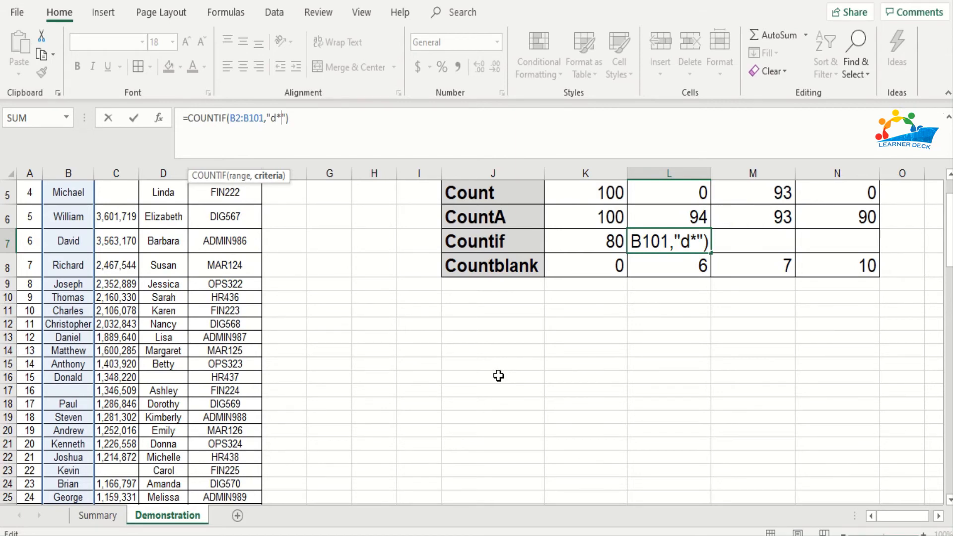
key(Return)
key(Up)
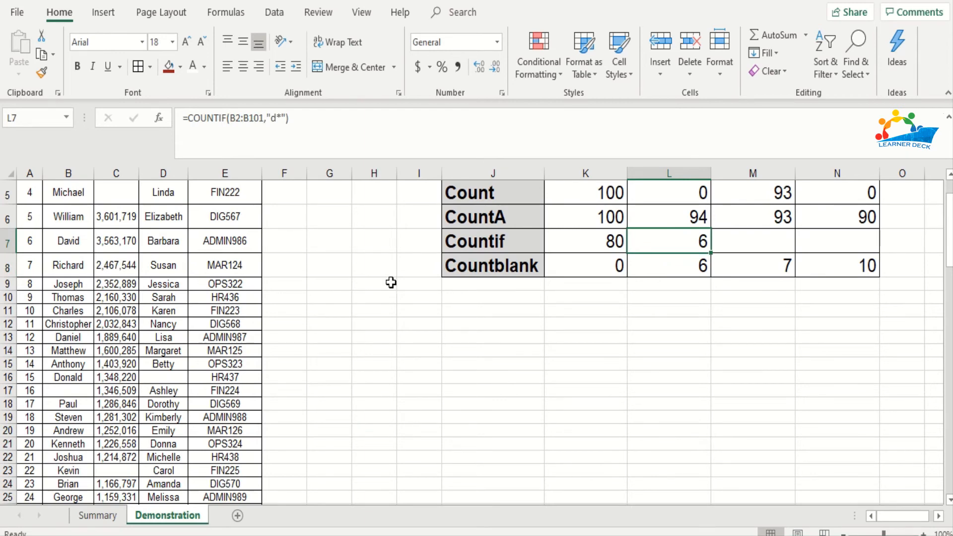
Step: Replace the criteria in the L7 COUNTIF formula with "*m" to count first names ending in m
click(283, 120)
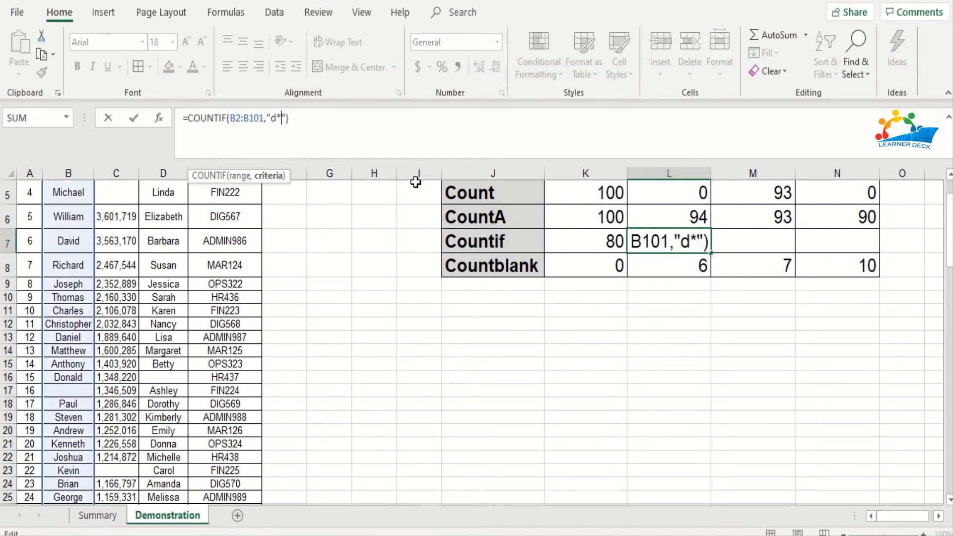
key(BackSpace)
key(BackSpace)
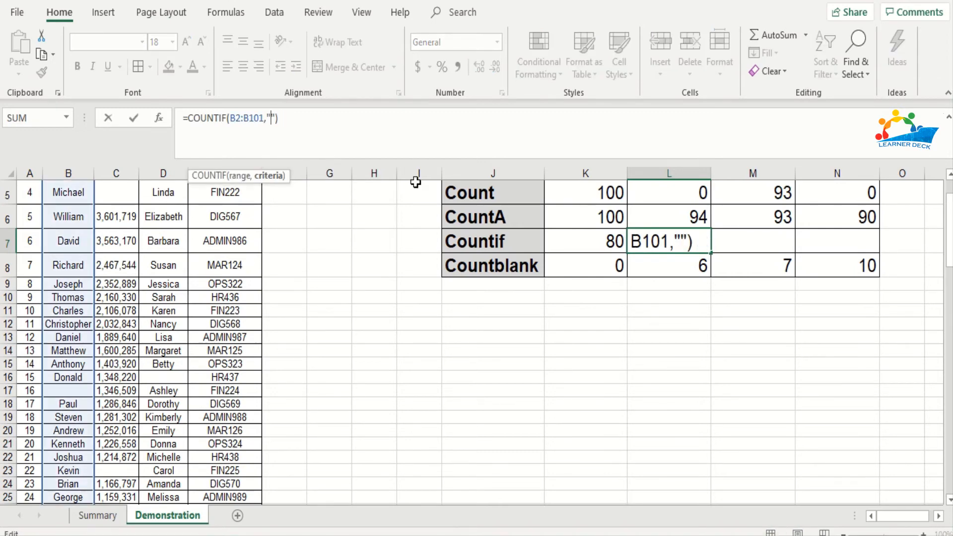
text(*m)
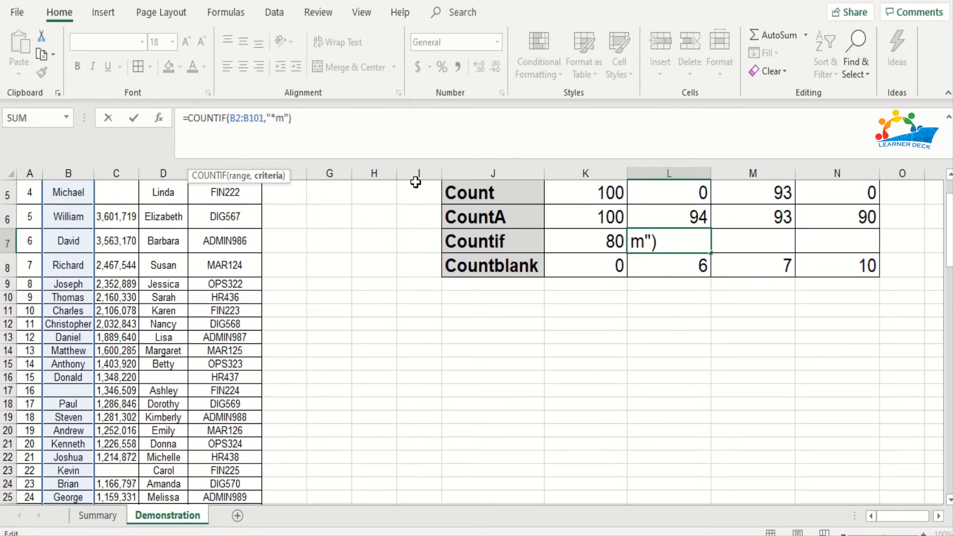
key(Return)
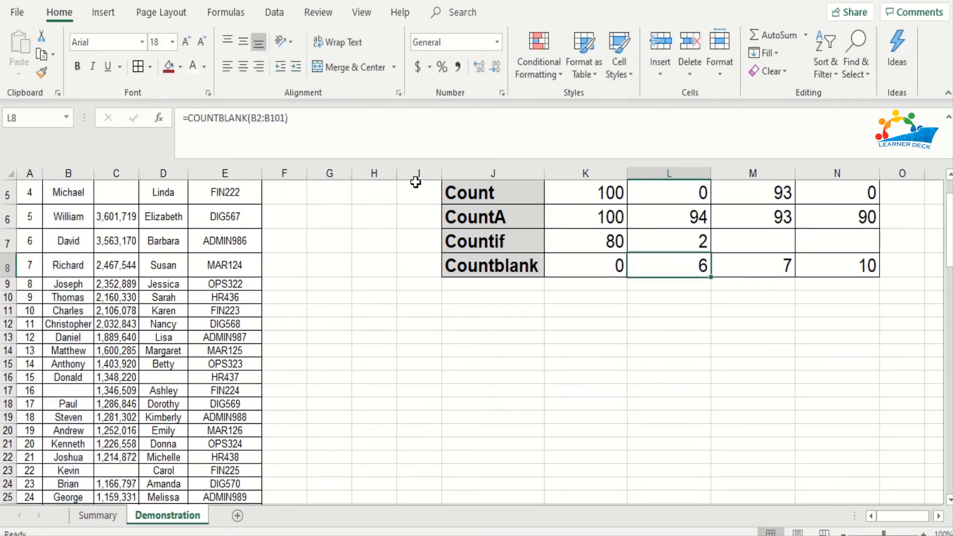
key(Up)
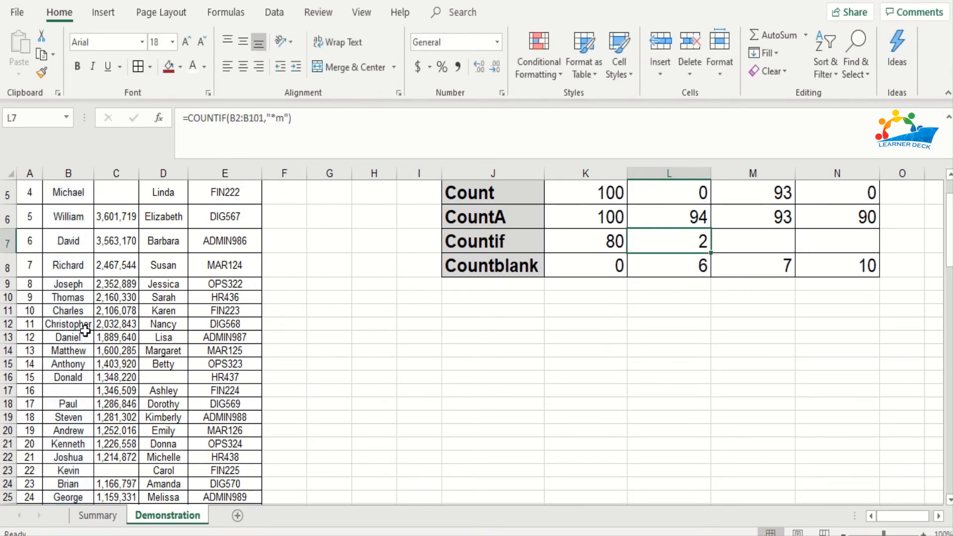
Step: Change the L7 formula to =COUNTIF(B2:B101,"????d") to count five-letter first names ending in d
click(277, 119)
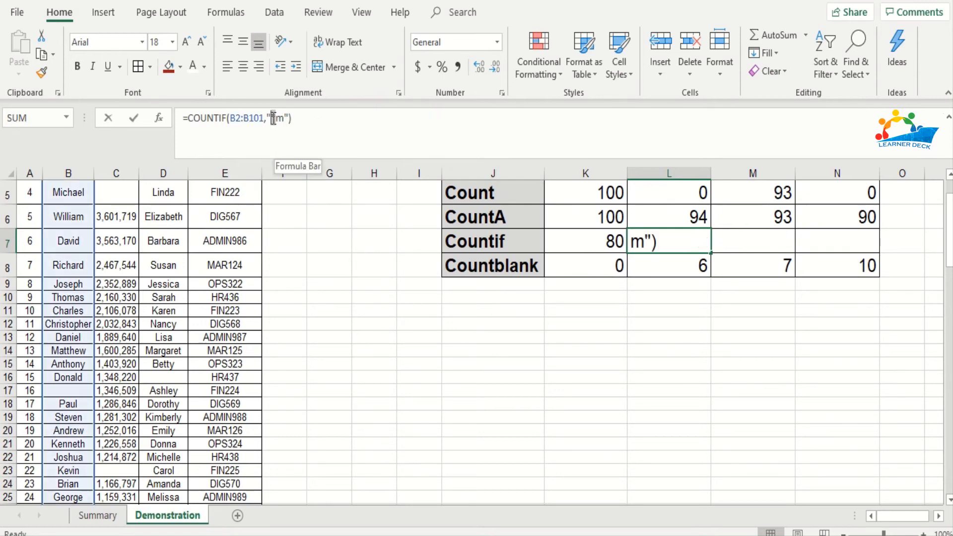
text(*)
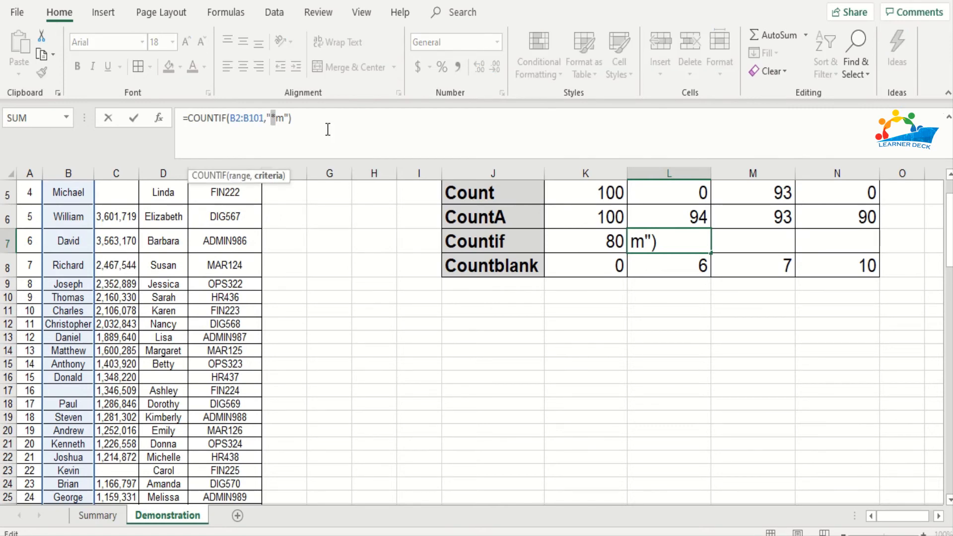
text(????)
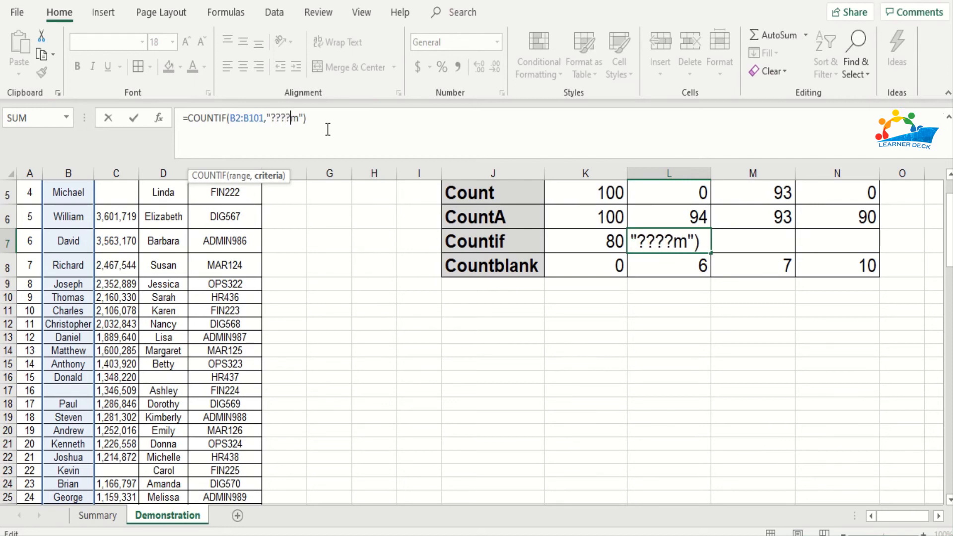
key(Right)
key(Delete)
text(d)
key(Return)
key(Up)
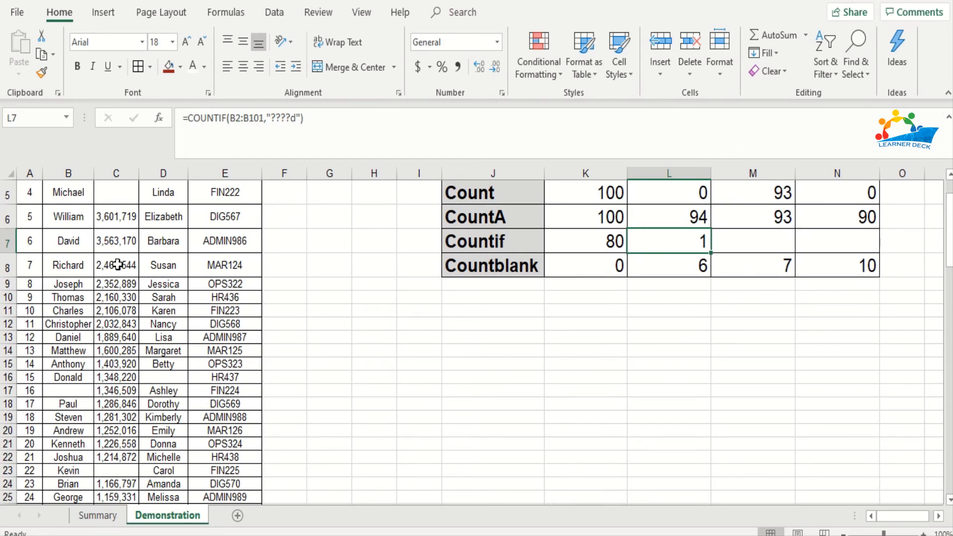
Step: Start a COUNTIF formula in M7, the Countif cell for Column C
key(Up)
key(Up)
key(Up)
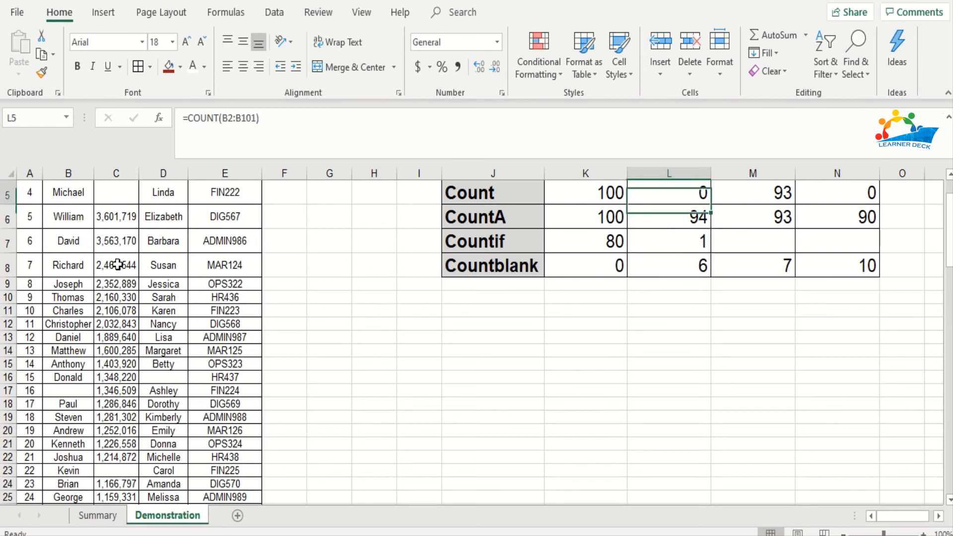
key(Down)
key(Down)
key(Down)
key(Right)
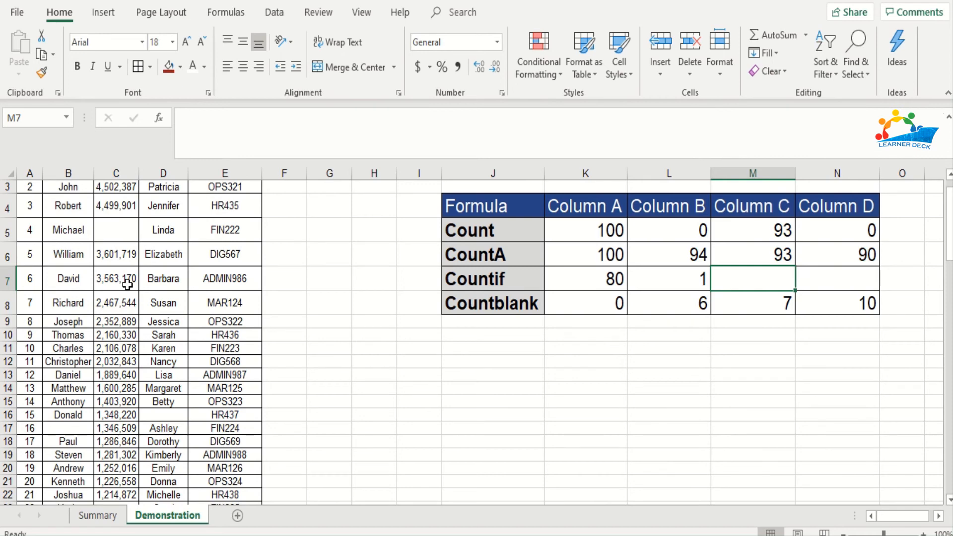
text(=countid)
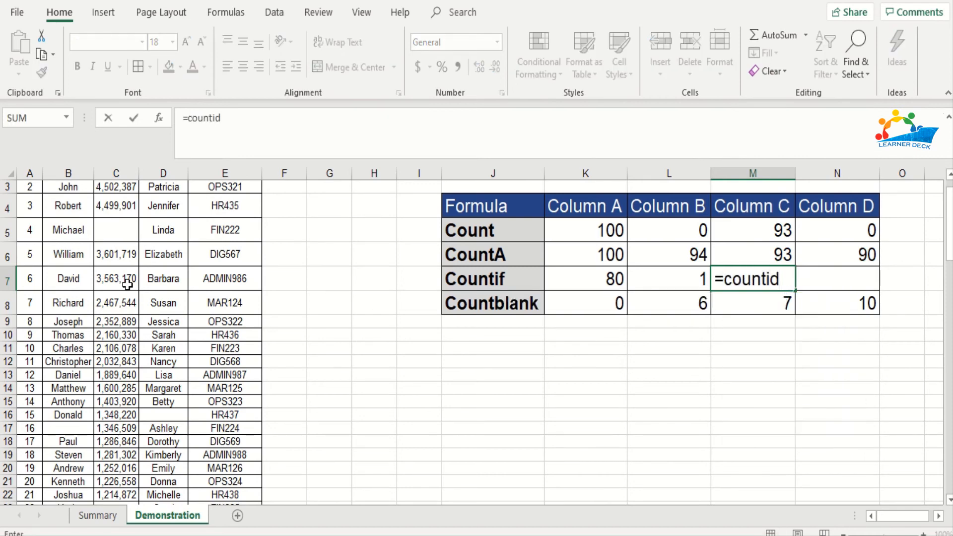
key(BackSpace)
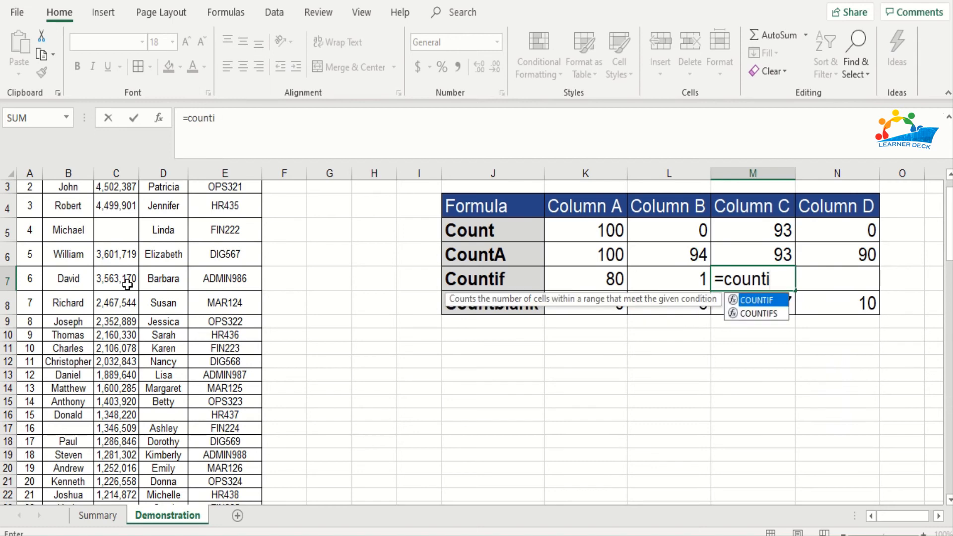
text(f)
key(Tab)
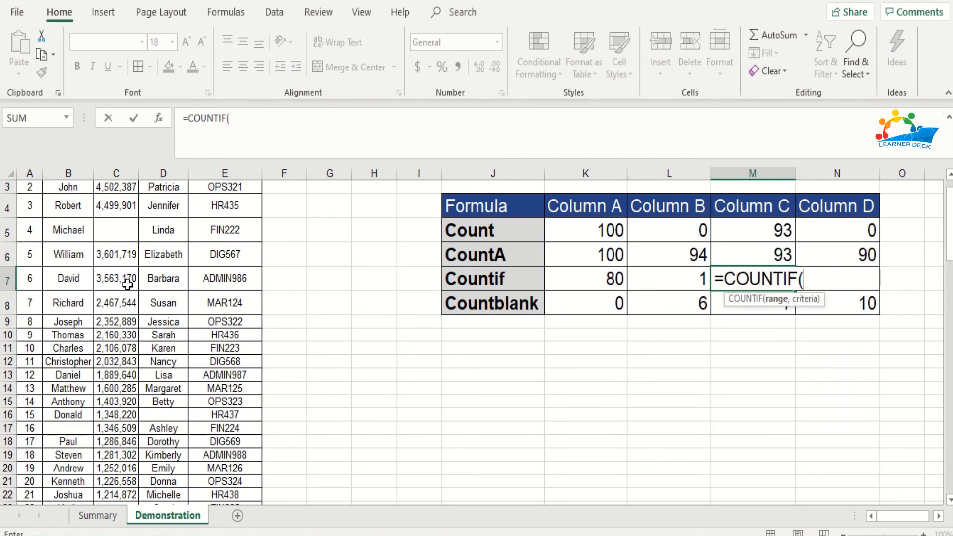
Step: Set the range of the M7 COUNTIF formula to the sales figures in C2:C101
click(128, 244)
key(Up)
key(Up)
key(Up)
key(Up)
key(Up)
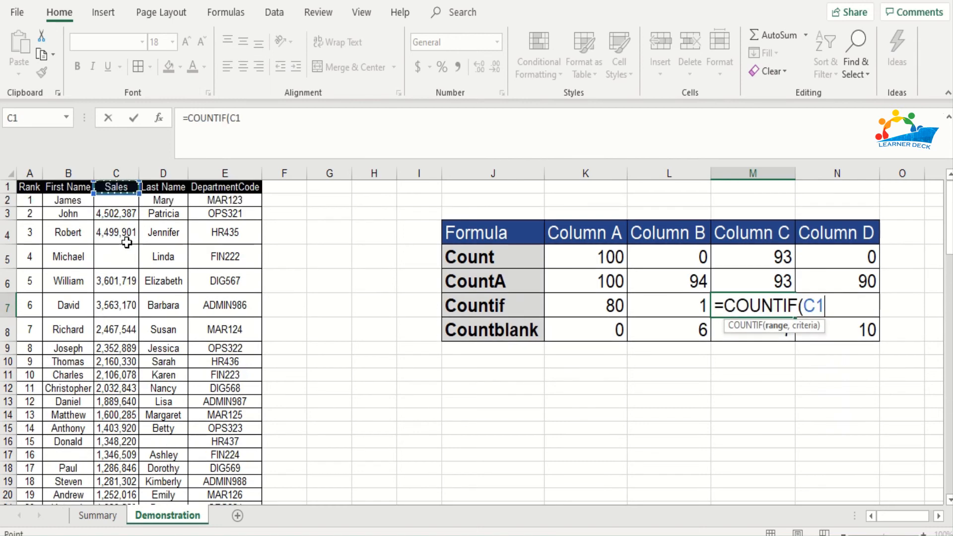
key(Down)
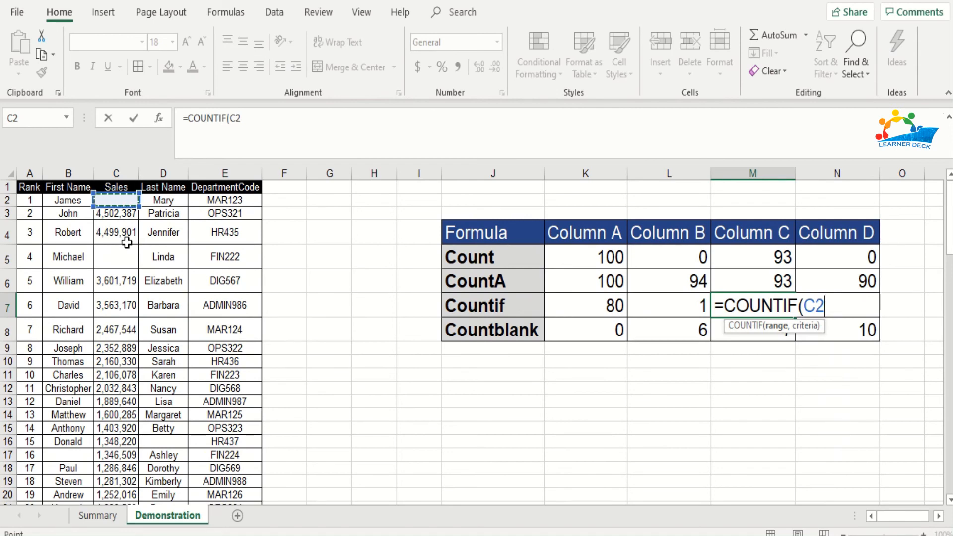
drag(124, 205, 130, 248)
key(ctrl+shift+Down)
key(ctrl+shift+Down)
key(ctrl+shift+Down)
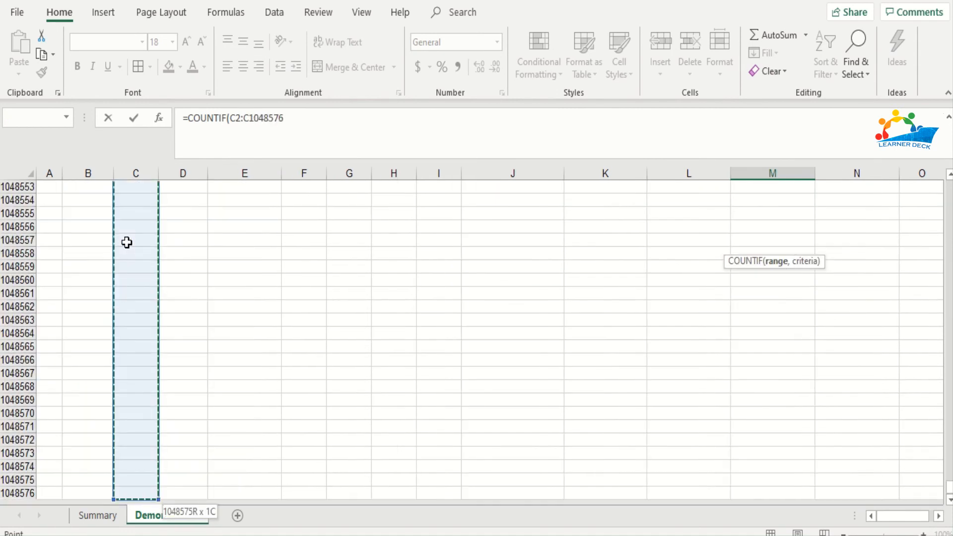
key(ctrl+shift+Up)
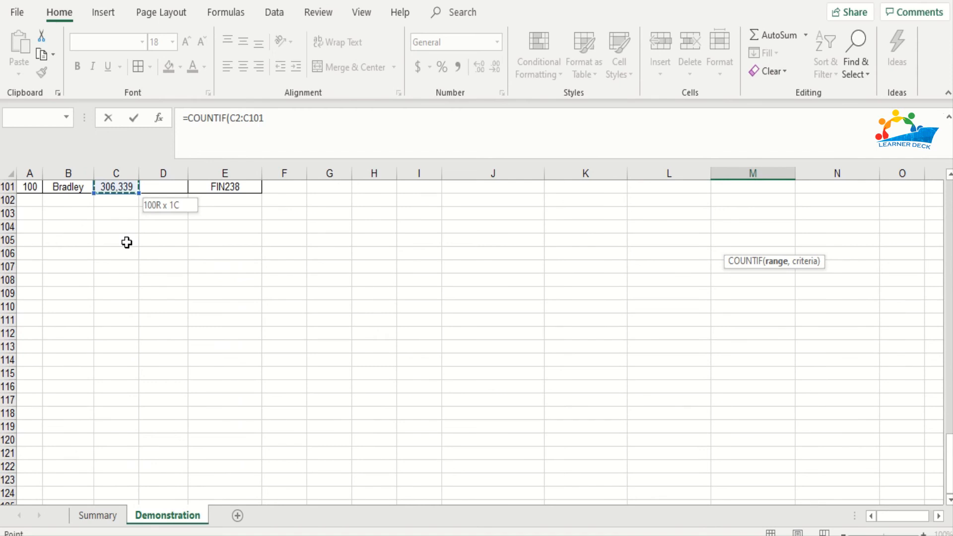
Step: Complete the M7 COUNTIF formula with the criteria ">400000" to count sales above 400,000
text(,">400)
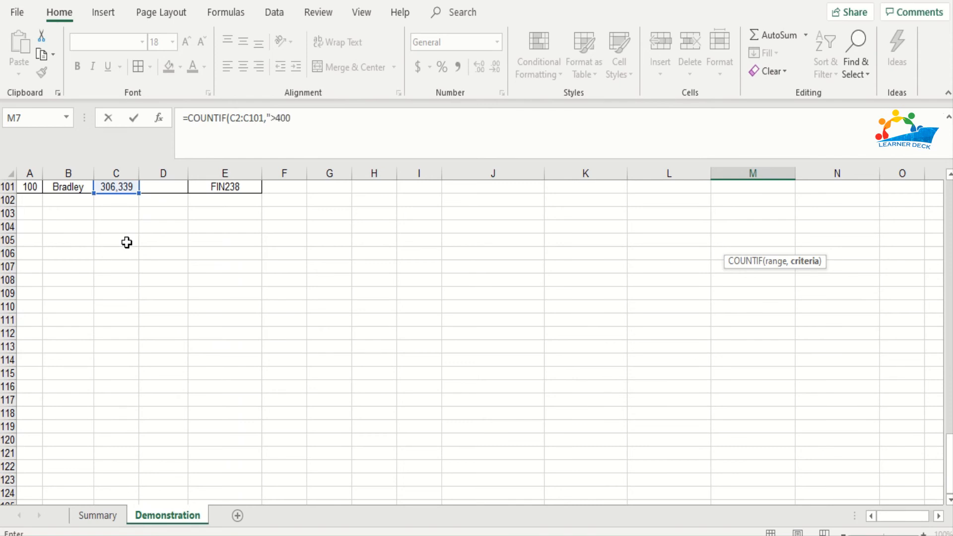
text(000)
text())
key(Return)
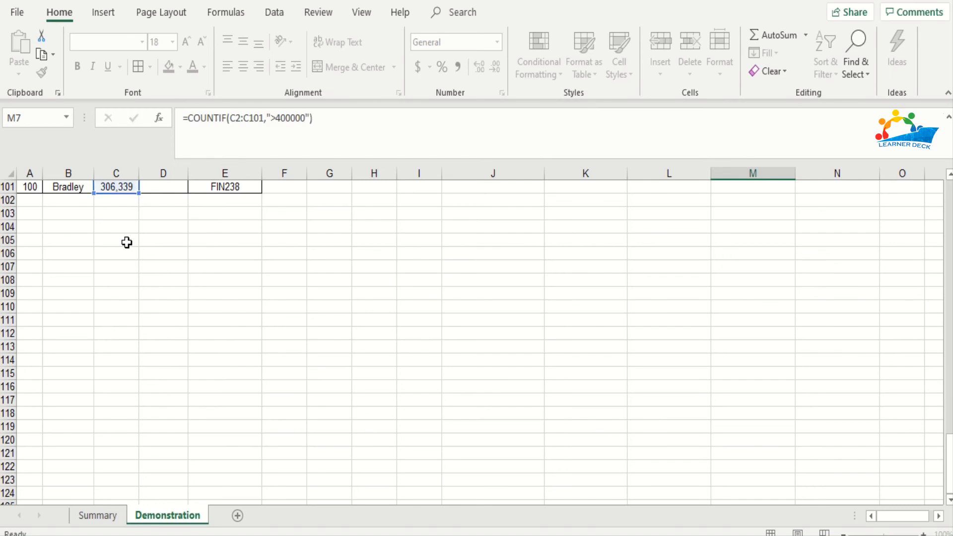
key(Up)
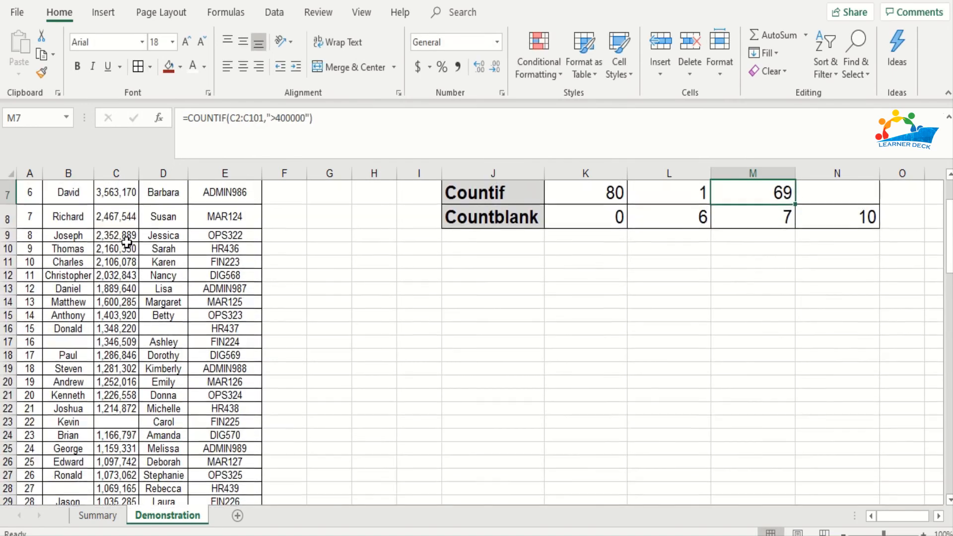
Step: Review the M7 COUNTIF formula and its result alongside the neighbouring cells of the formula table
key(Up)
key(Down)
key(Up)
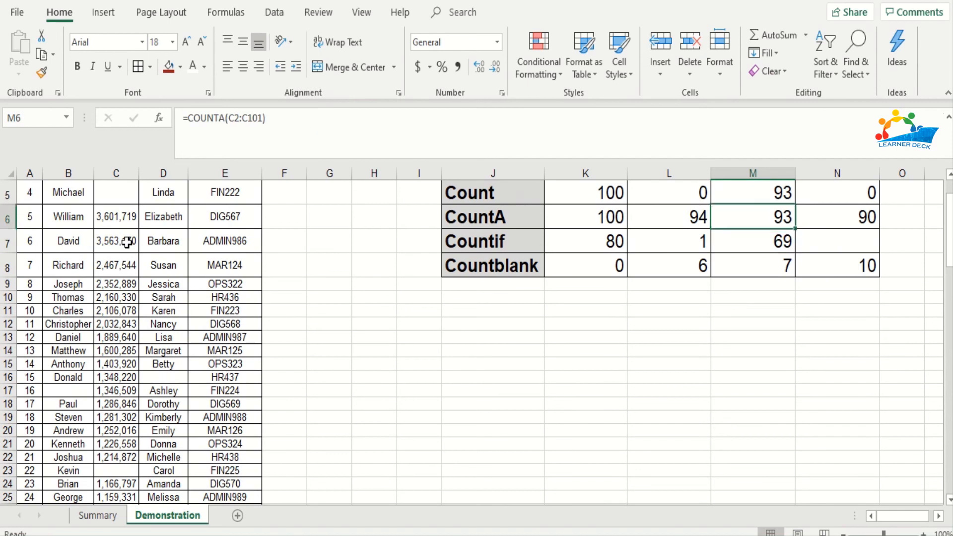
scroll(127, 242, up, 1)
key(Up)
key(Down)
key(Down)
key(Left)
key(Right)
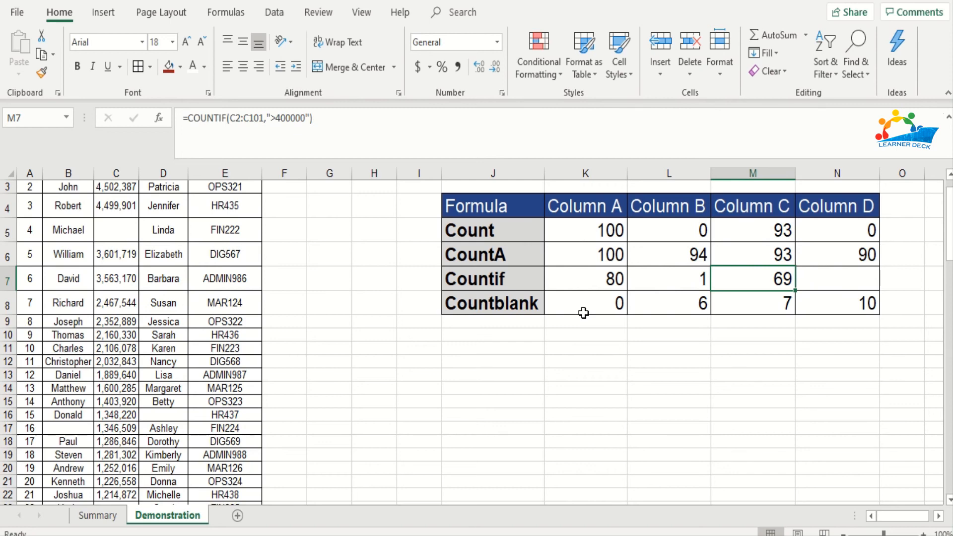
Step: Start a COUNTIF formula in N7, the Countif cell for Column D
click(843, 275)
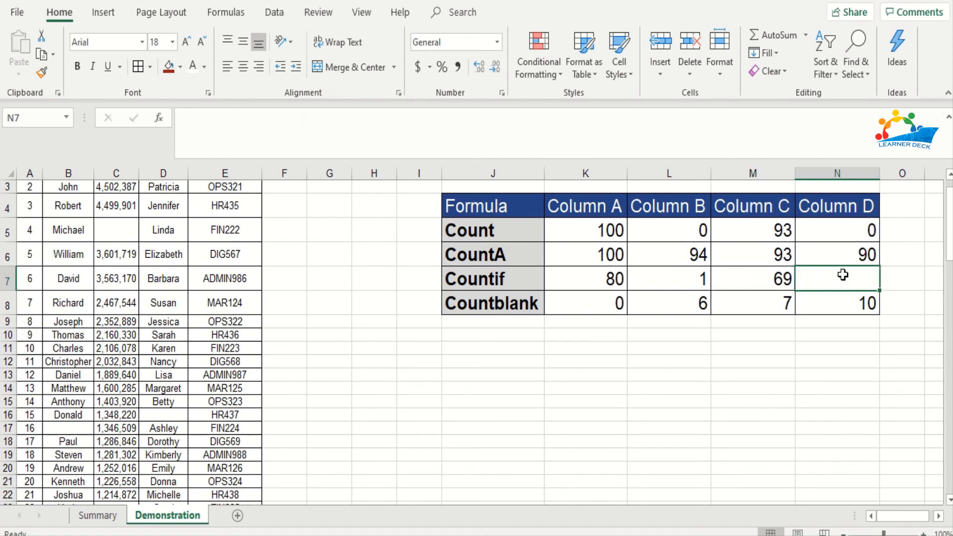
text(=)
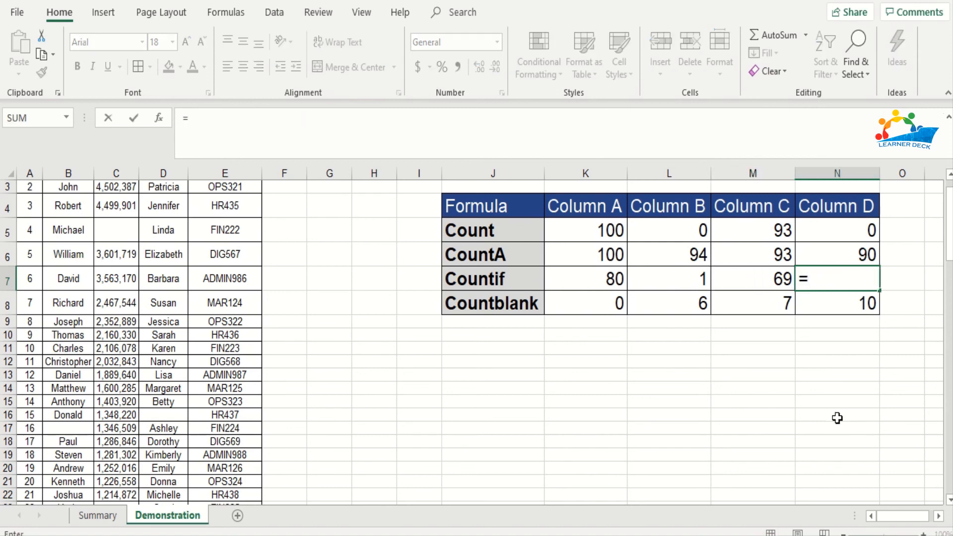
text(countif)
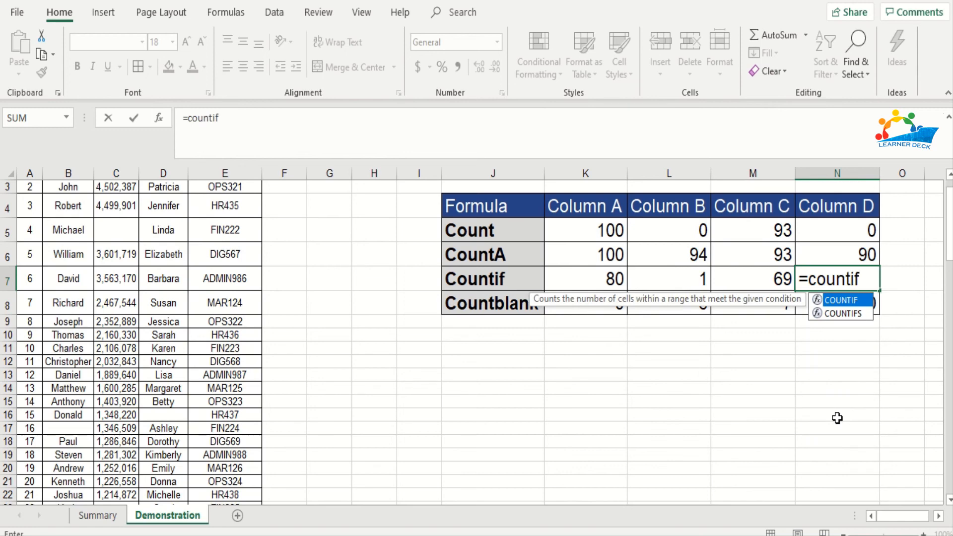
text(()
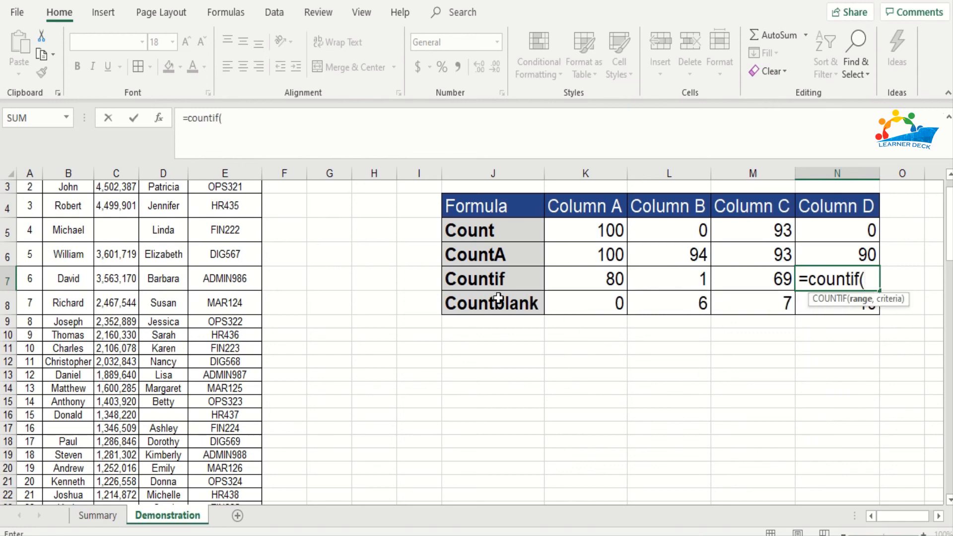
Step: Set the range of the N7 COUNTIF formula to the last names in D2:D99
click(171, 206)
key(Up)
key(Up)
key(Up)
key(Down)
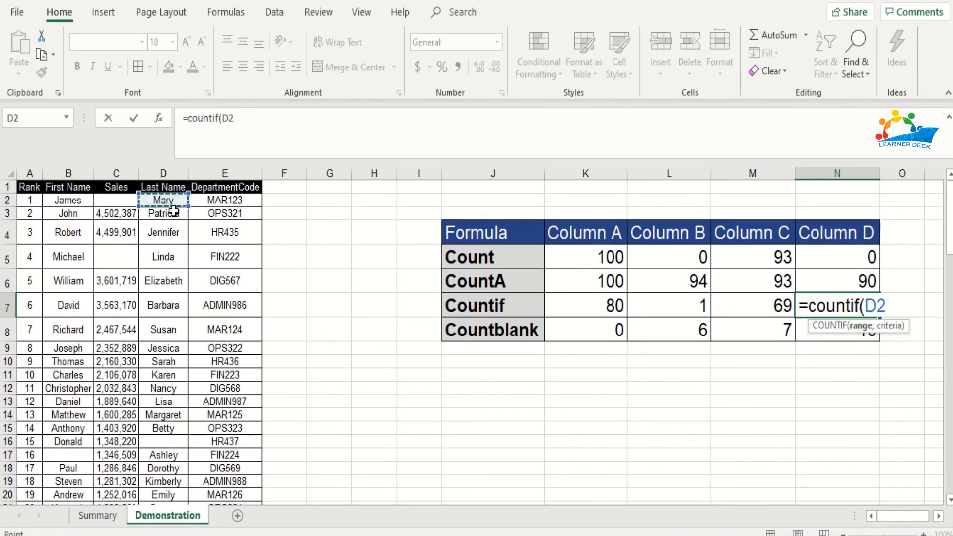
key(ctrl+shift+Down)
key(ctrl+shift+Down)
key(ctrl+shift+Down)
key(ctrl+shift+Down)
key(ctrl+shift+Down)
key(ctrl+shift+Down)
key(ctrl+shift+Down)
key(ctrl+shift+Down)
key(ctrl+shift+Down)
key(ctrl+shift+Down)
key(ctrl+shift+Down)
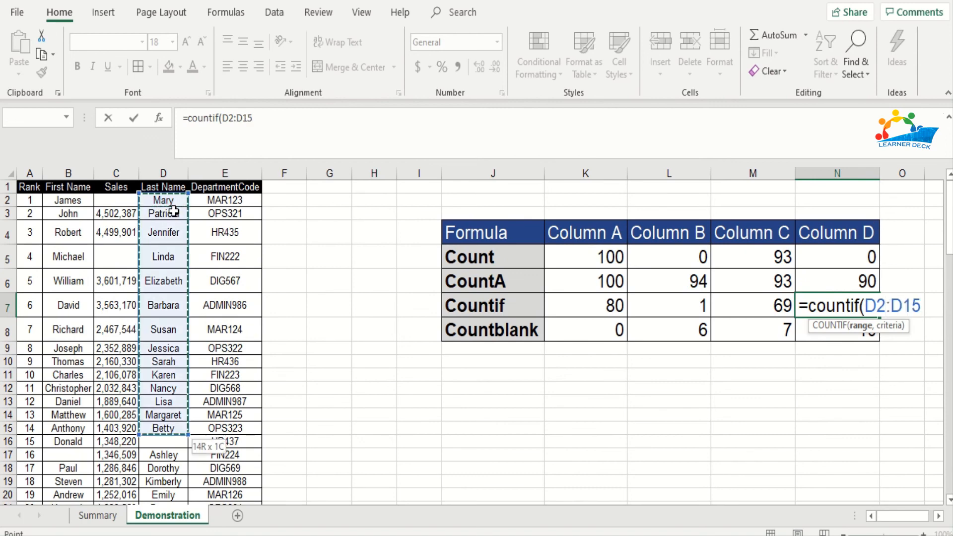
key(ctrl+shift+Down)
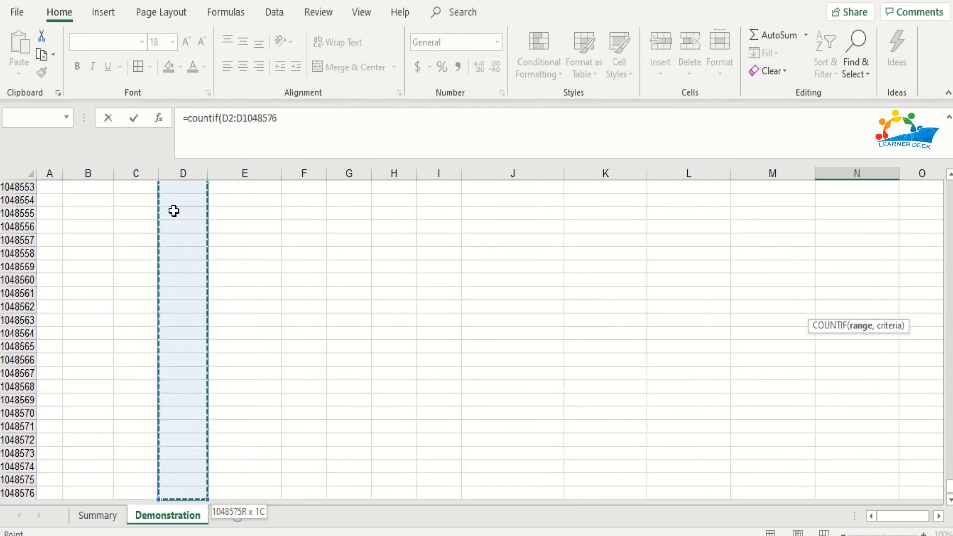
key(ctrl+shift+Up)
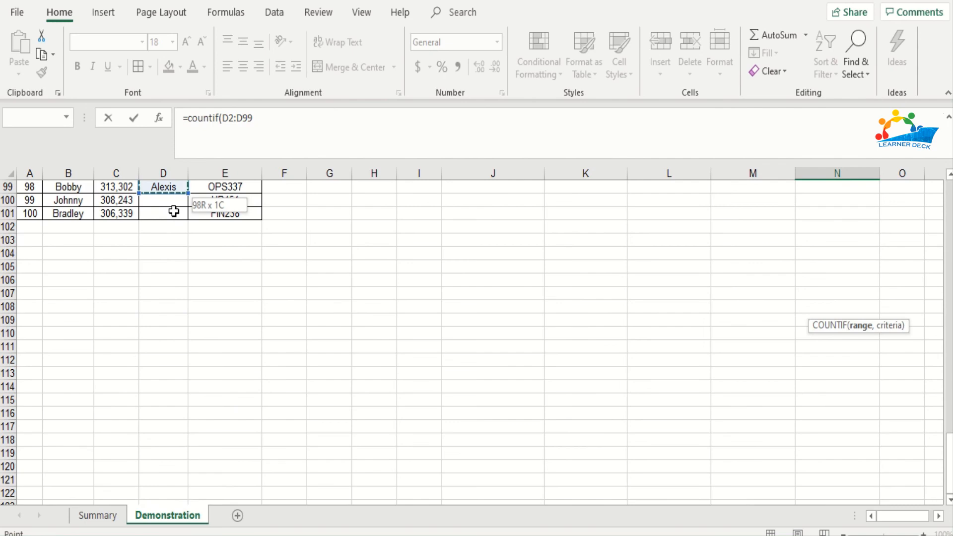
Step: Complete the N7 COUNTIF formula with the criteria "j*" to count last names starting with j, and review it
text(,)
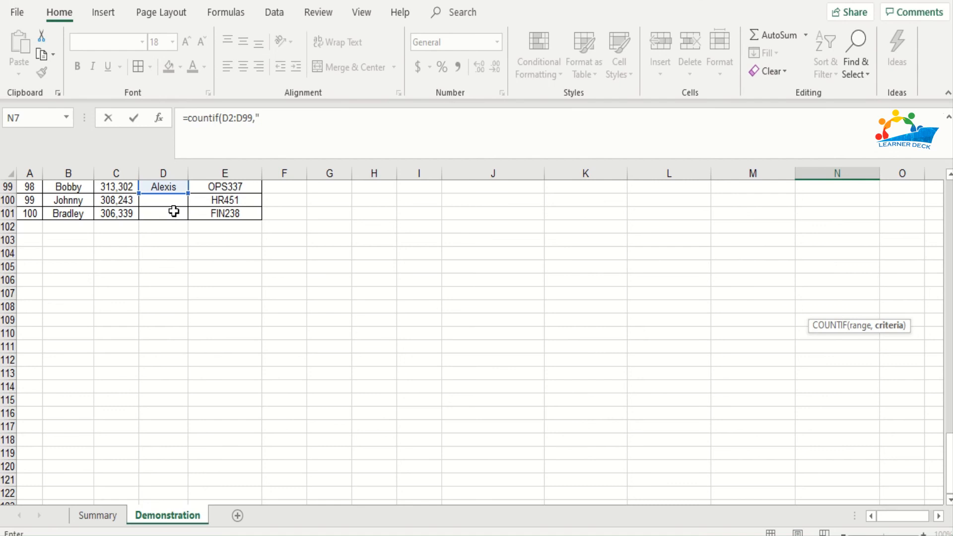
text(j)
text(*"))
key(Return)
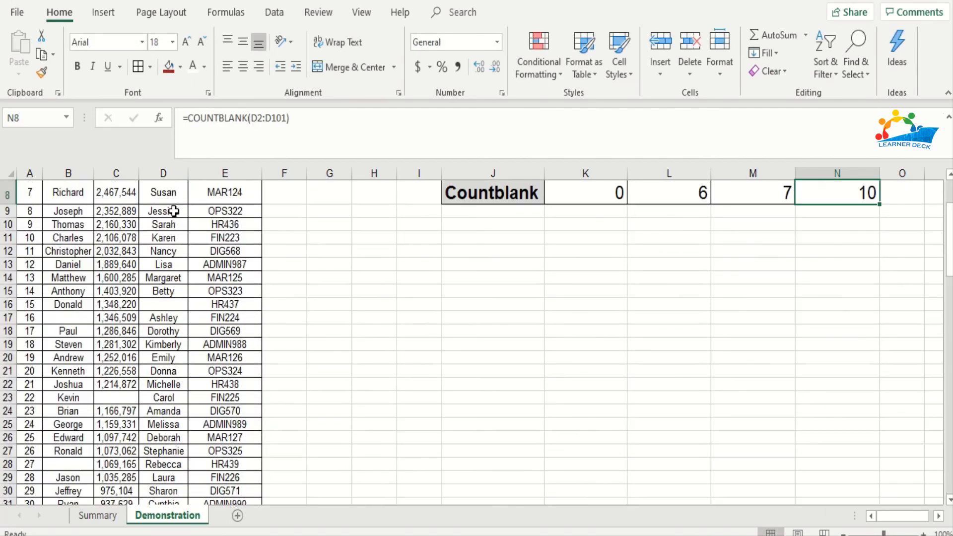
scroll(173, 211, up, 1)
key(Up)
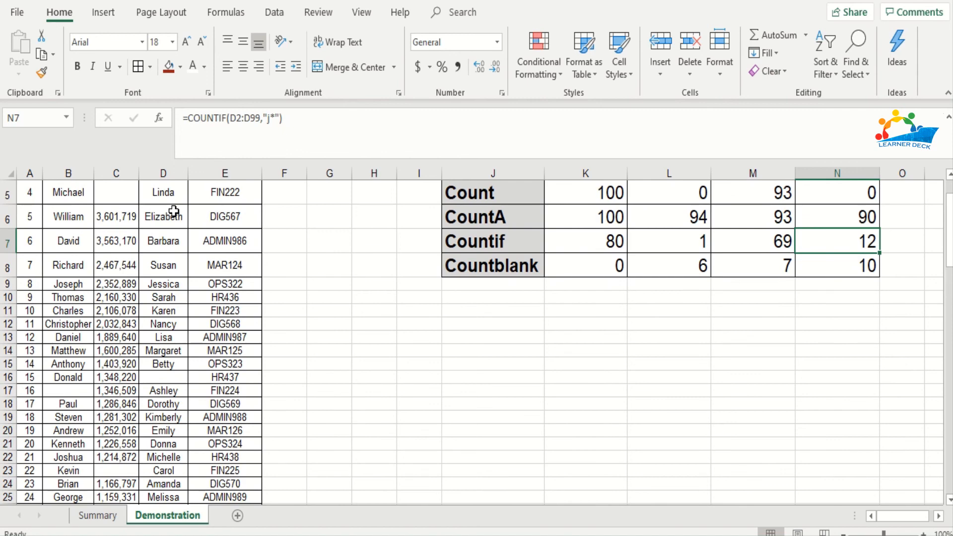
key(Up)
scroll(174, 211, up, 1)
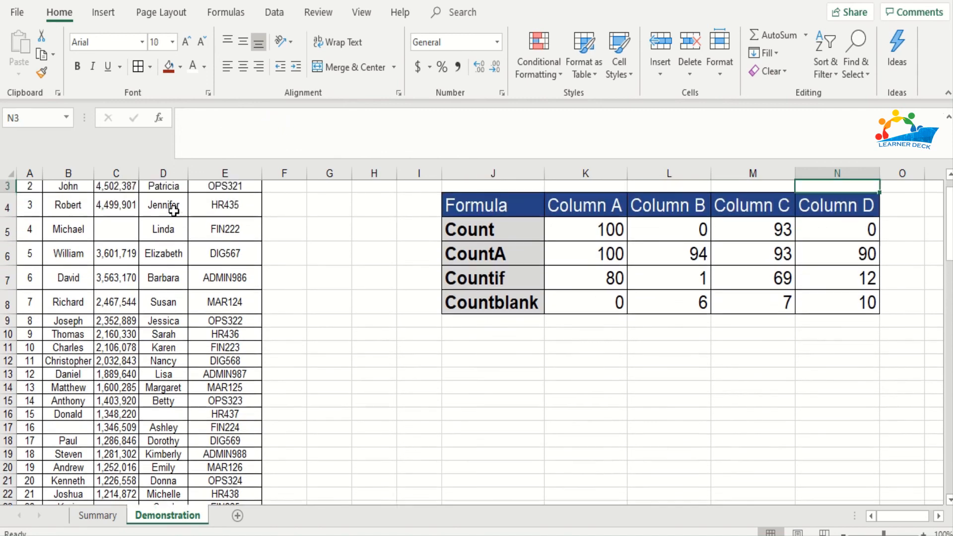
key(Down)
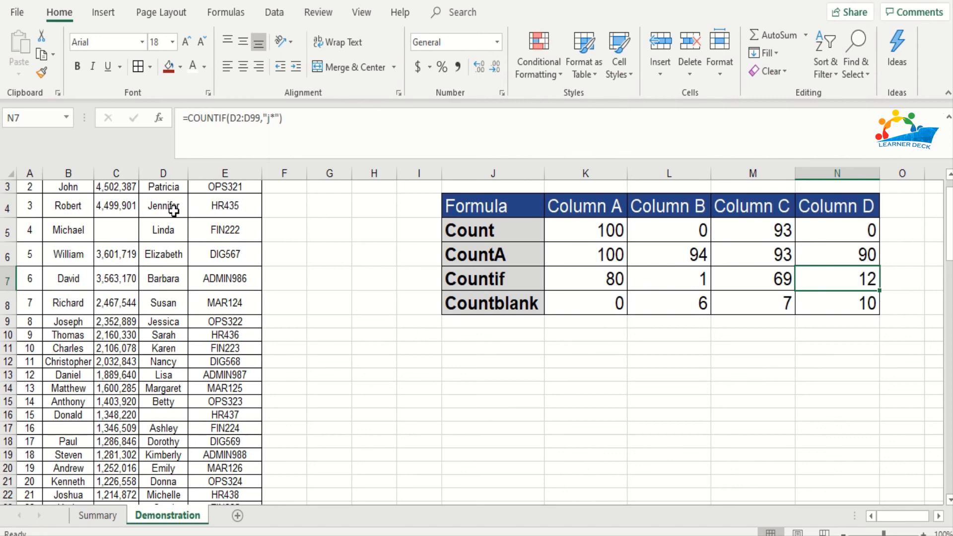
Step: Return the selection to cell A1, the Rank header of the data table
key(Left)
key(Left)
key(Left)
key(Left)
key(Left)
key(Left)
key(Left)
key(Left)
key(Left)
key(Left)
key(Left)
key(Left)
key(Left)
key(Up)
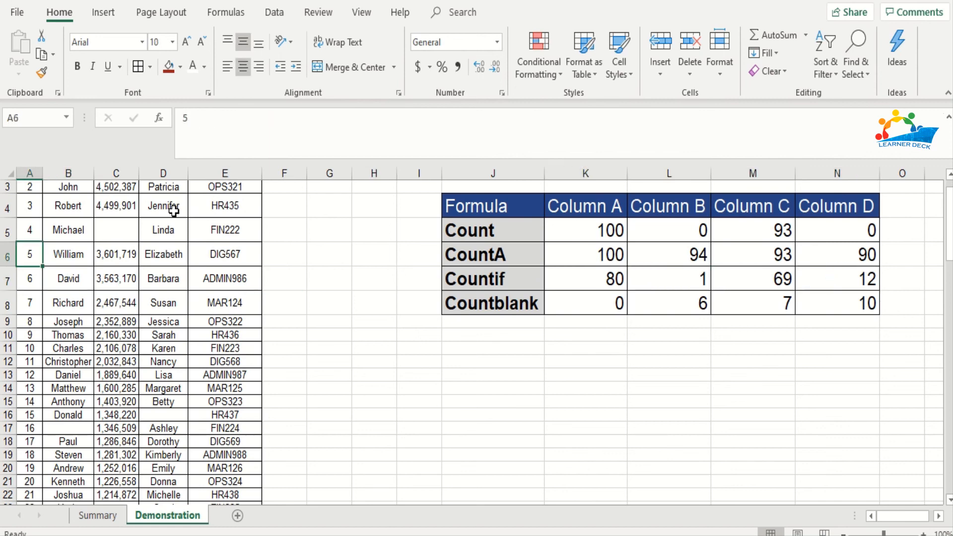
key(ctrl+Home)
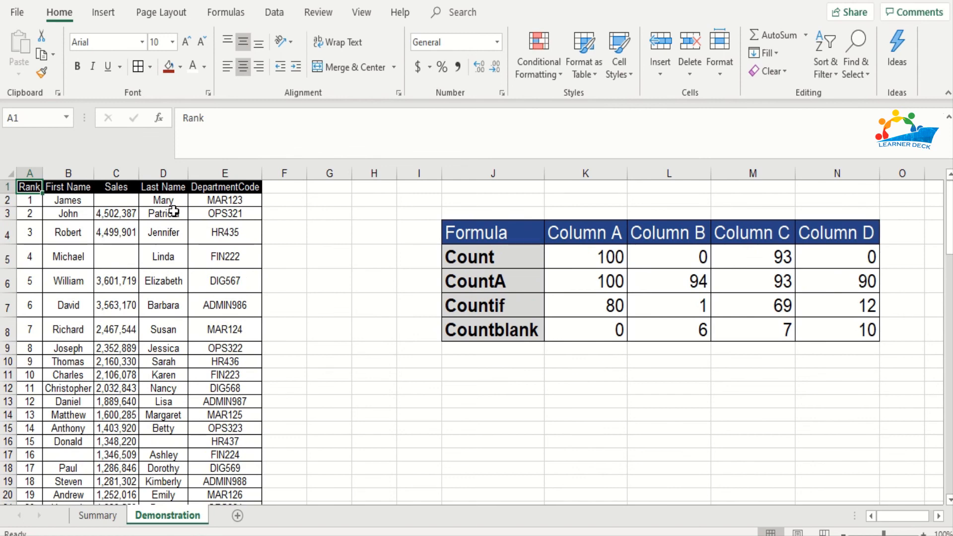